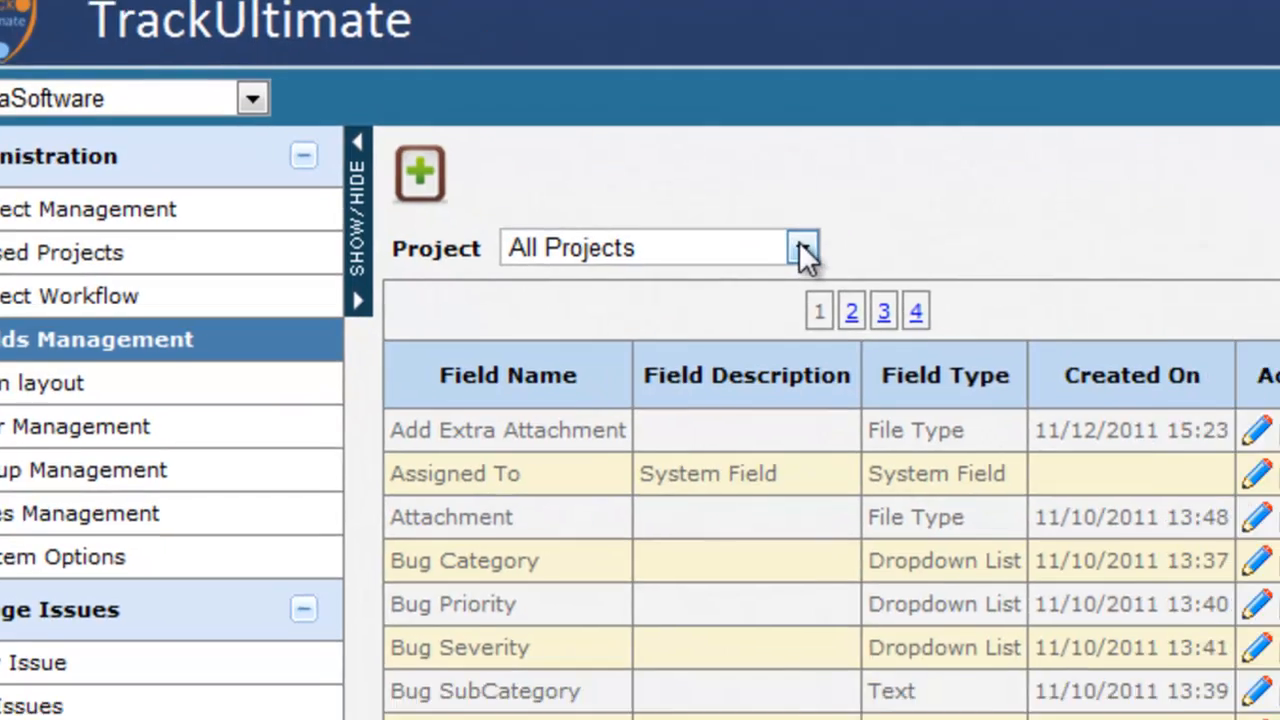
Step: Filter the Fields Management list by project to show only BetaSoftware's fields
click(803, 250)
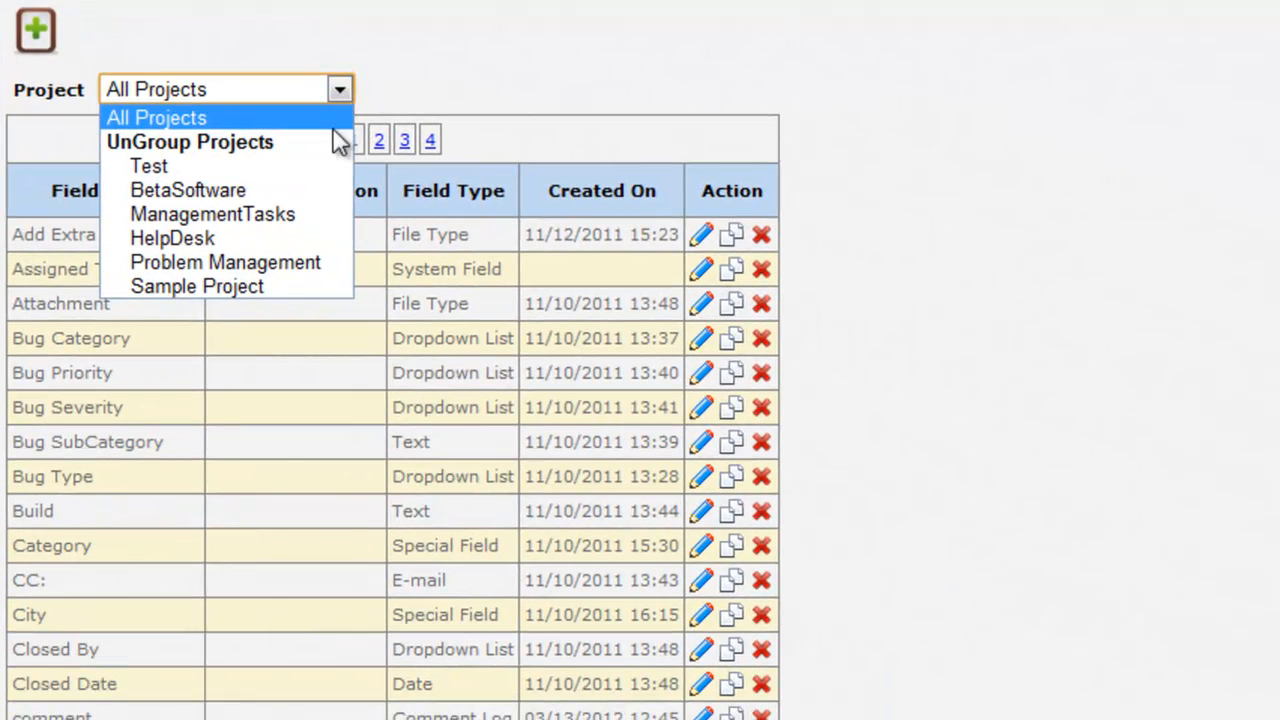
click(315, 189)
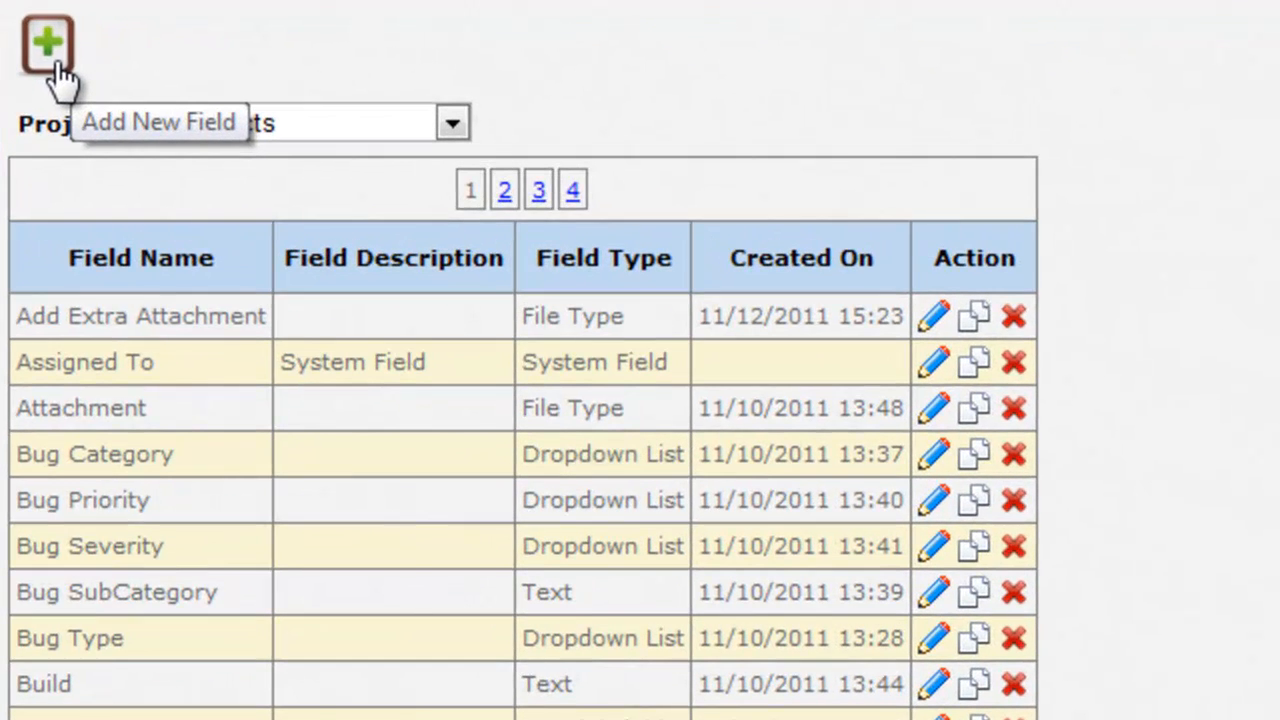
Step: Start a new field named 'Attachment' and paste in its screenshot description
click(58, 64)
click(265, 80)
text(Attachment)
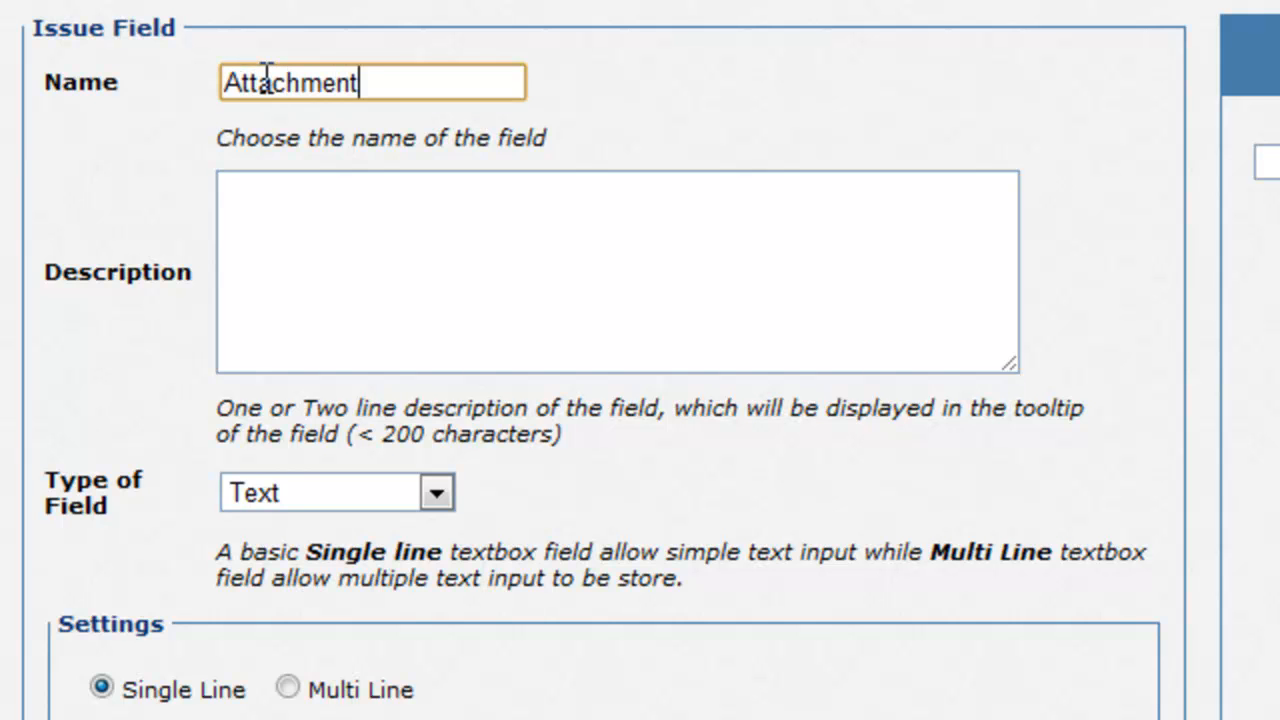
click(383, 243)
text(Important Documents Issue or Screenshot of Issue user faced.)
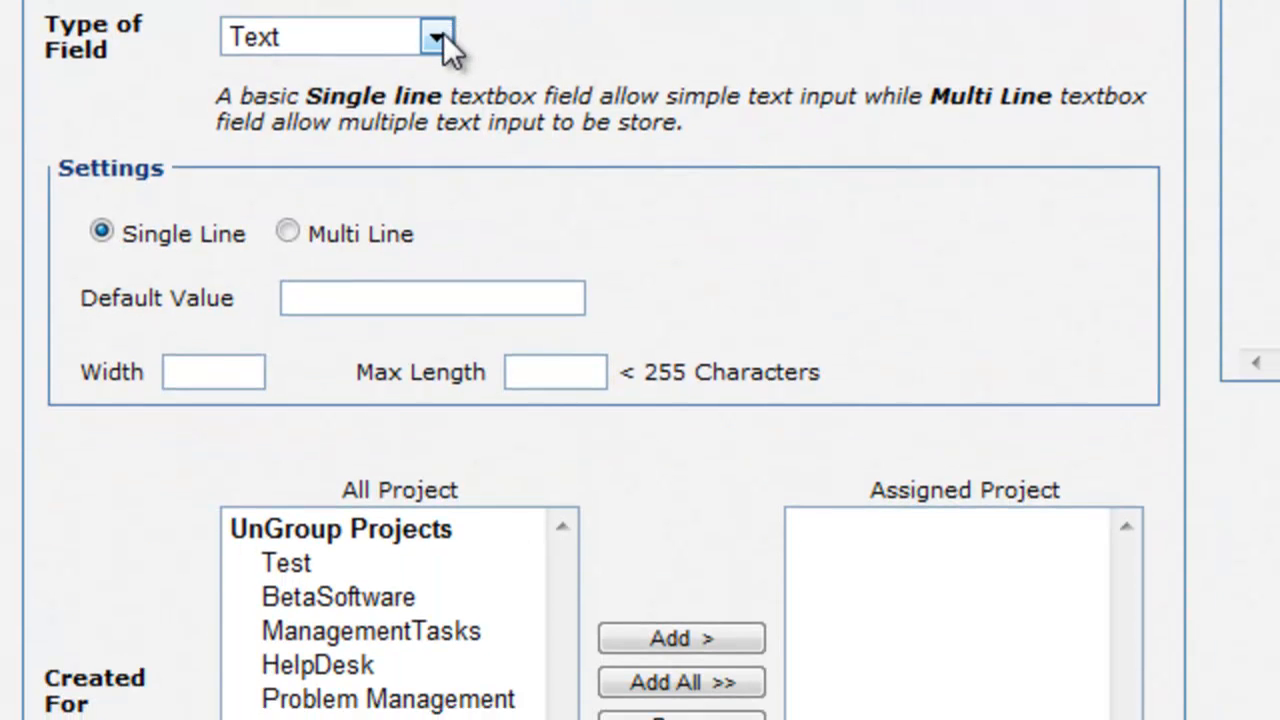
Step: Make Attachment a File Type field assigned to BetaSoftware and ManagementTasks
click(437, 493)
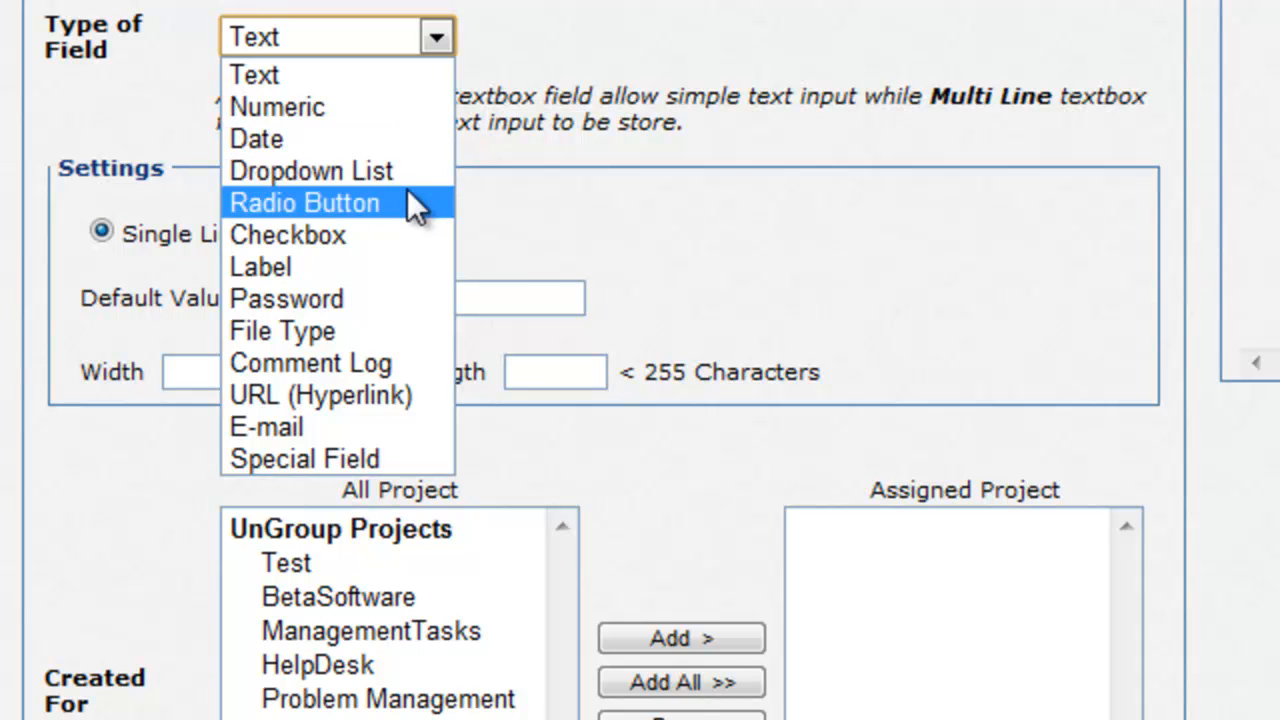
click(379, 330)
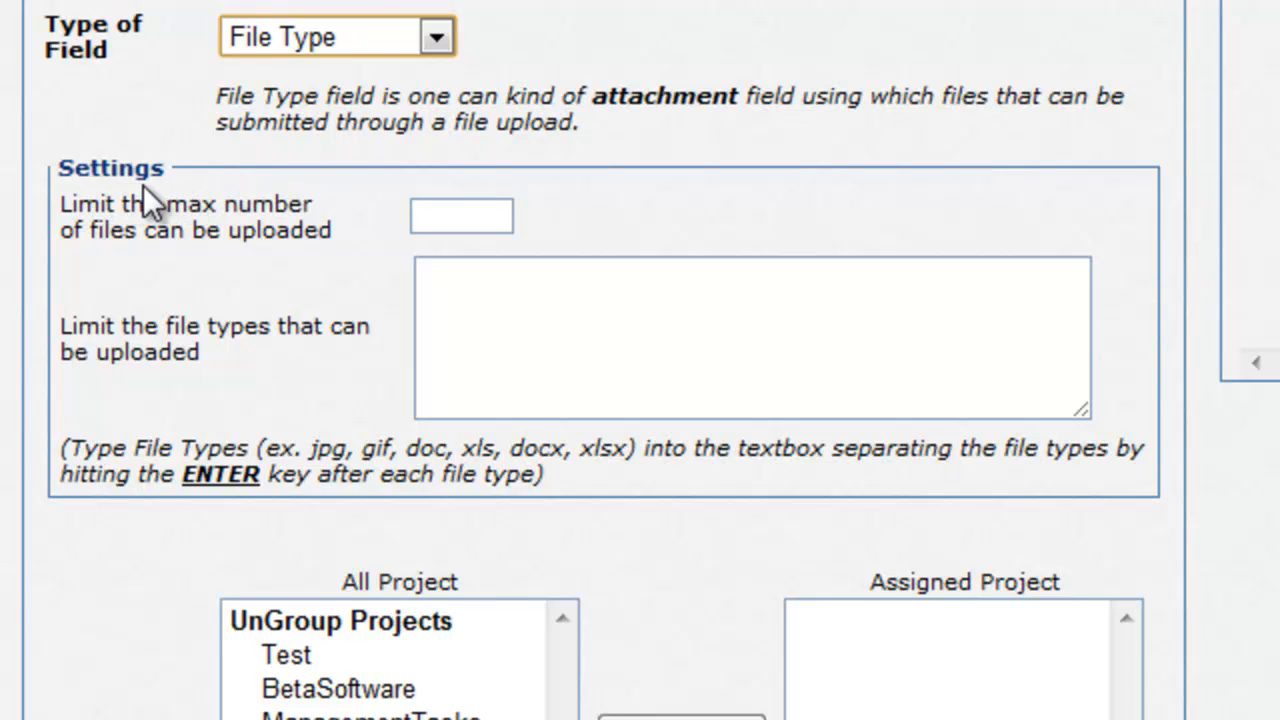
scroll(120, 205, down, 3)
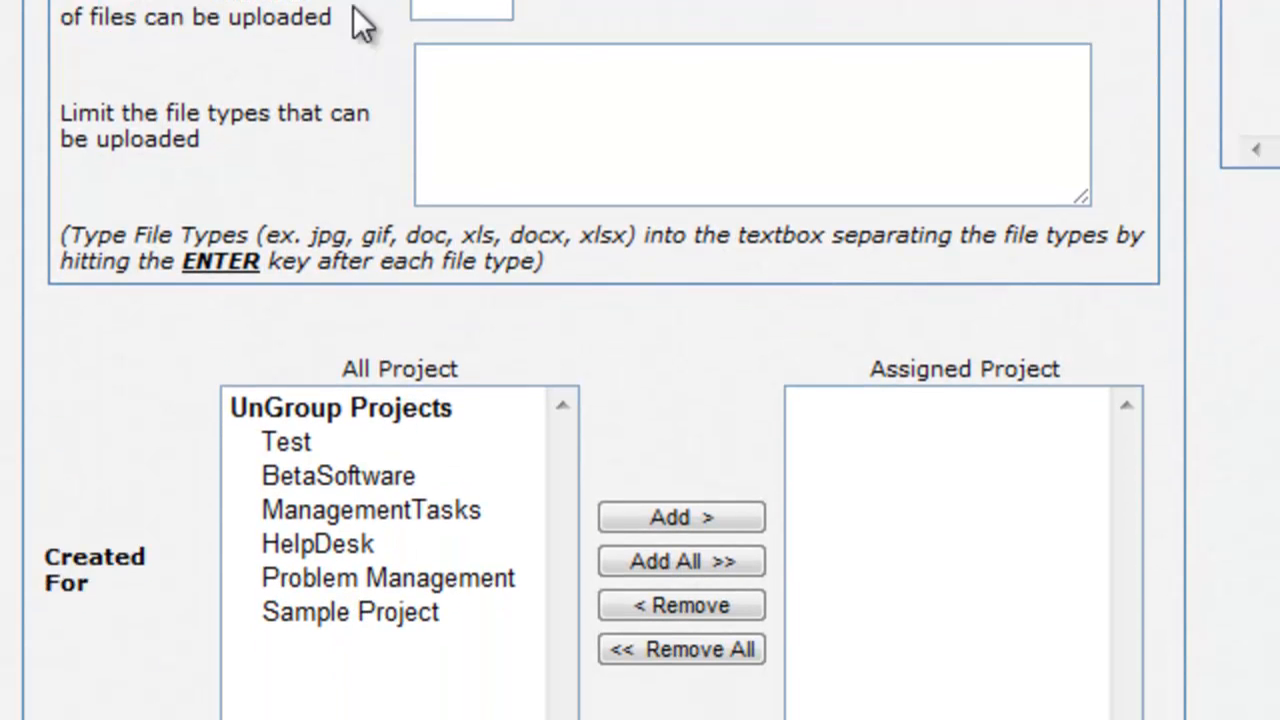
click(387, 431)
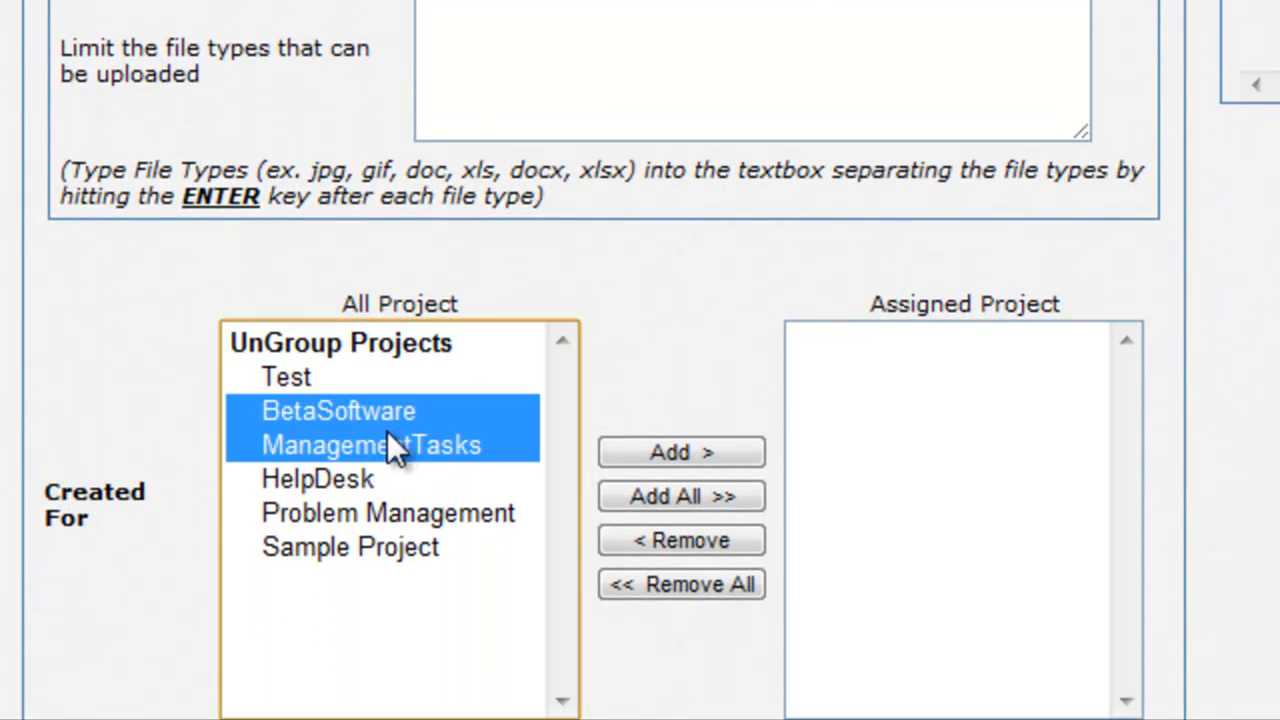
click(671, 454)
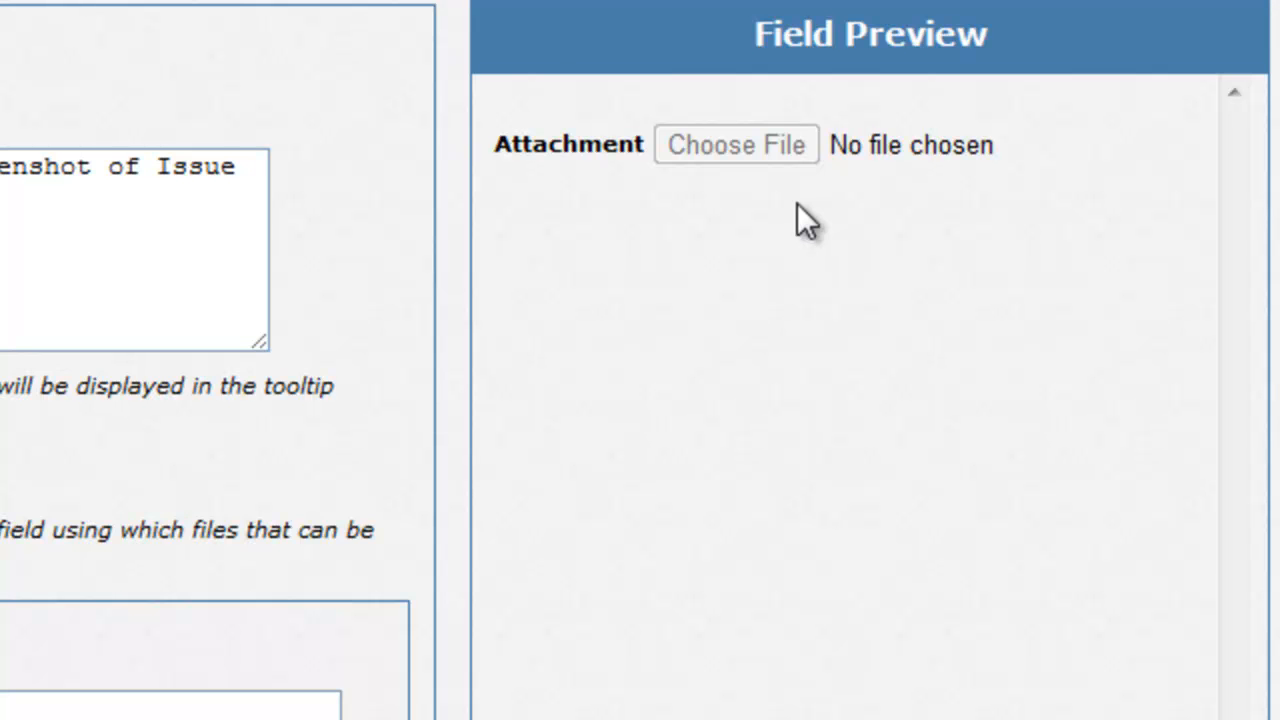
scroll(797, 203, down, 3)
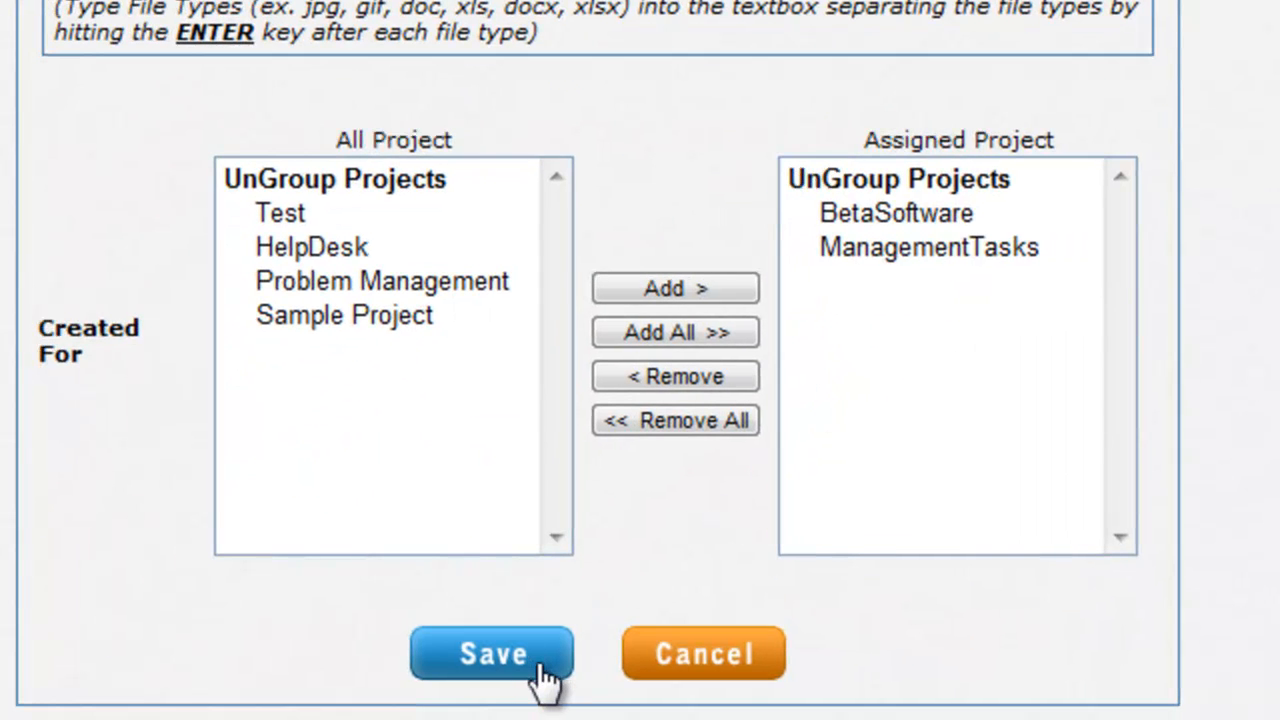
Step: Cancel the unsaved Attachment field, then select Attachment in BetaSoftware's form layout
click(775, 662)
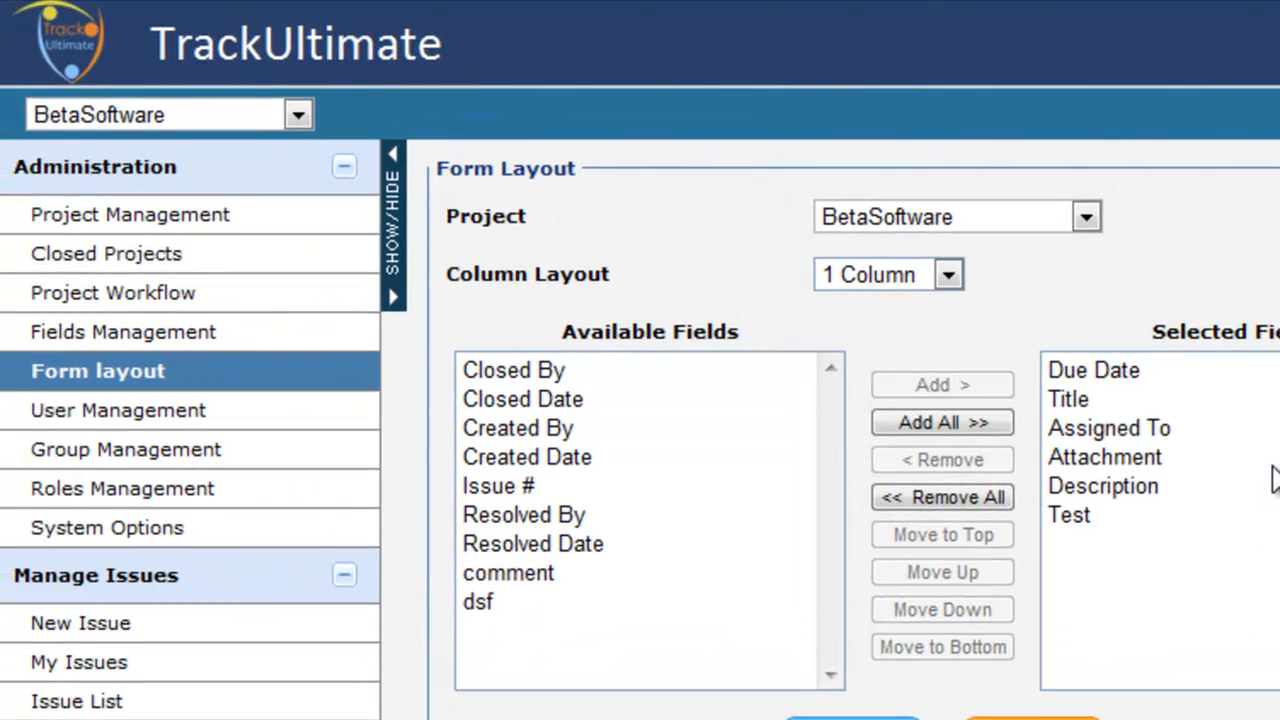
click(1268, 460)
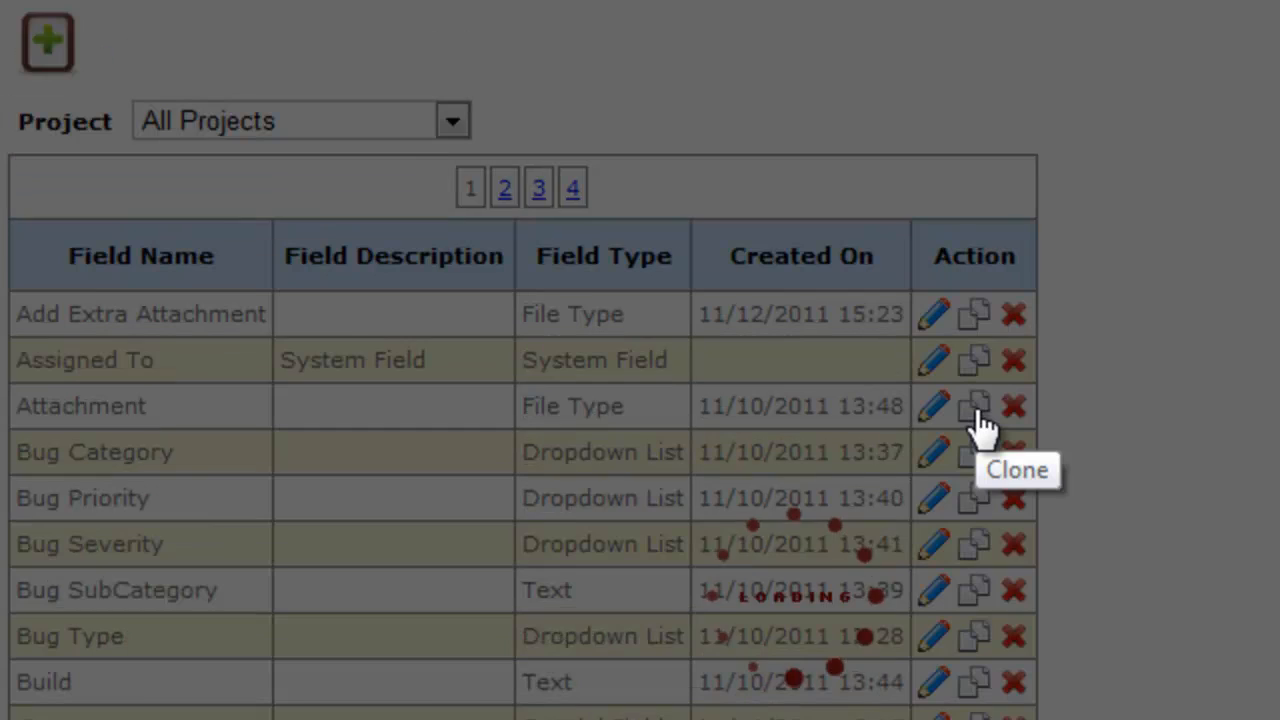
Step: Open Closed By for editing, then delete the dsf field and confirm
scroll(83, 578, down, 6)
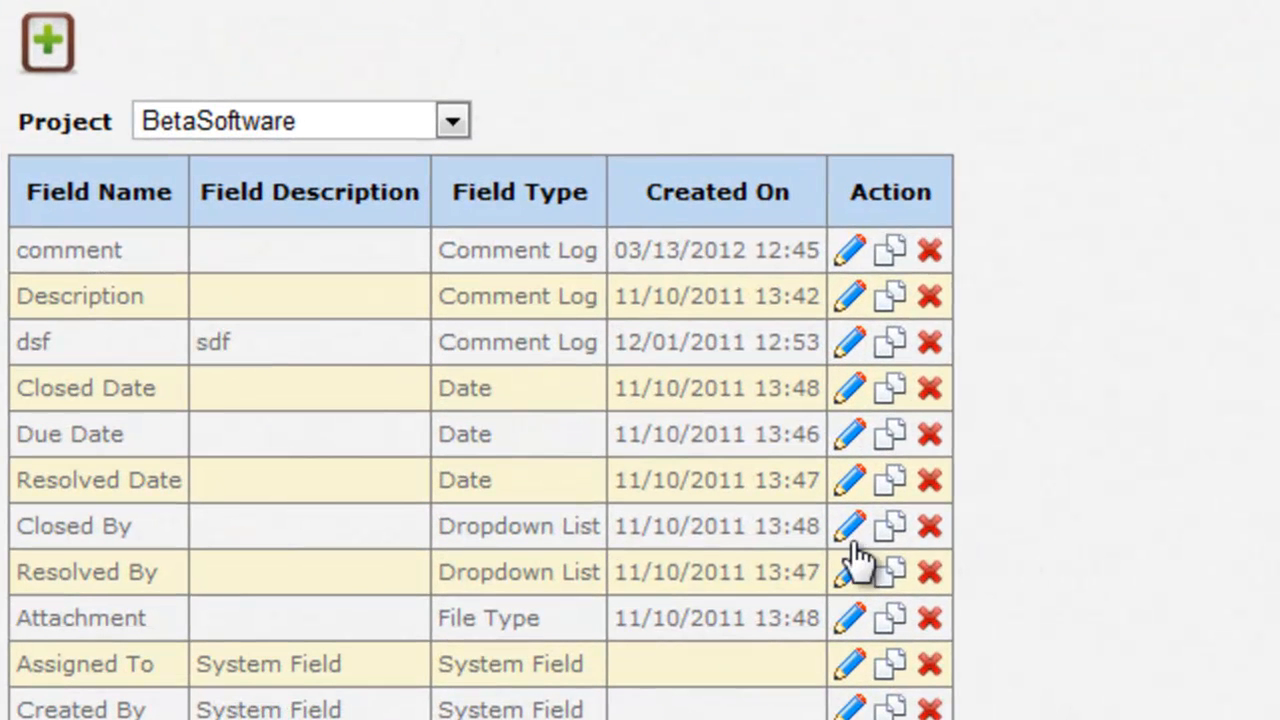
click(850, 541)
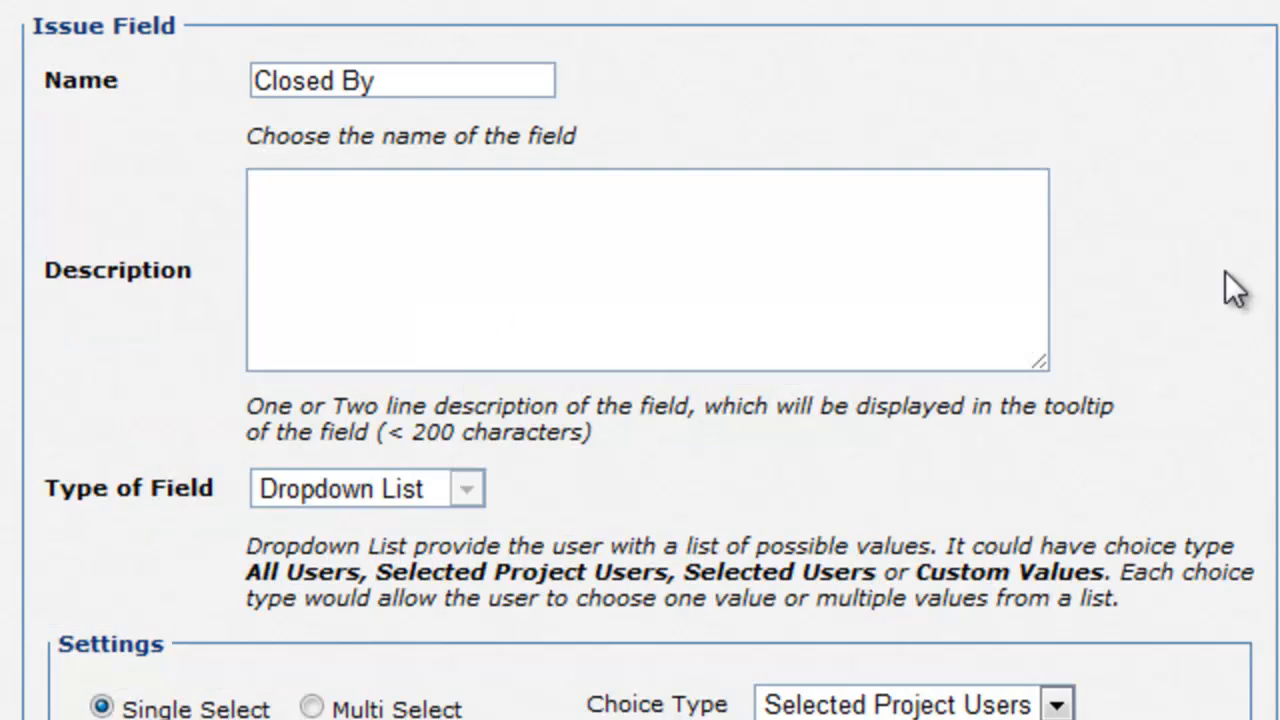
scroll(1225, 286, down, 7)
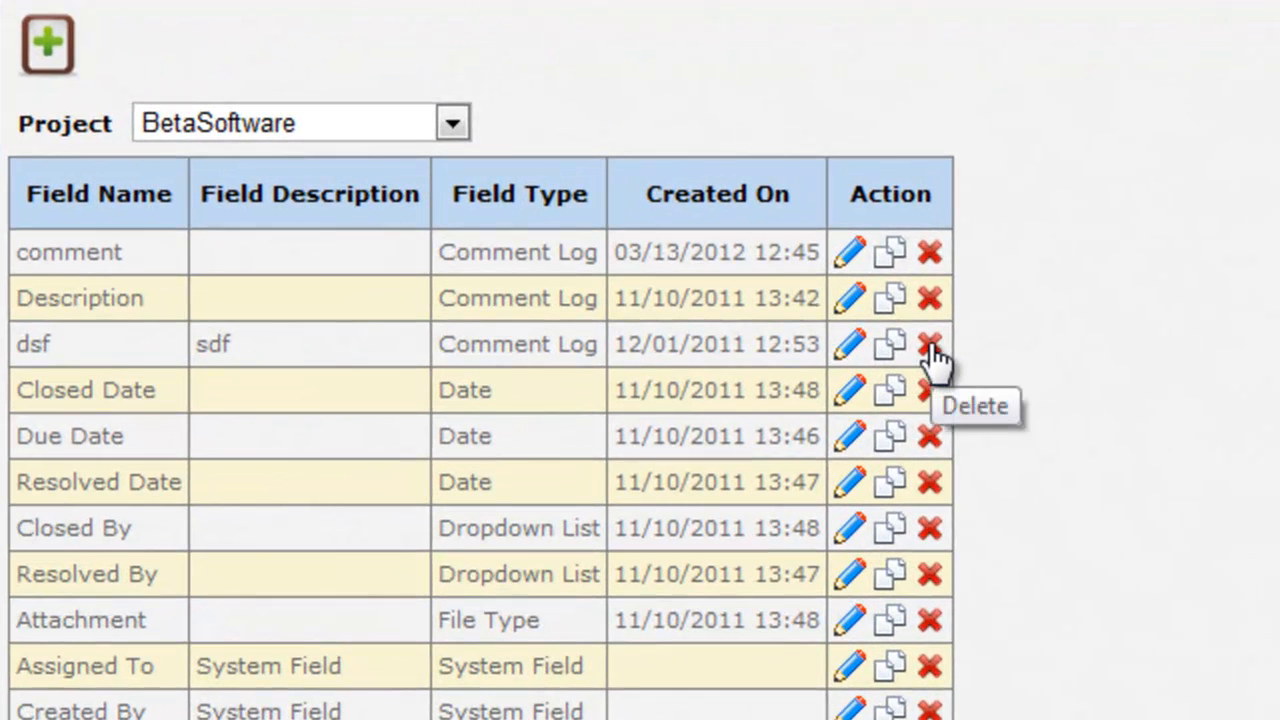
click(930, 347)
click(859, 659)
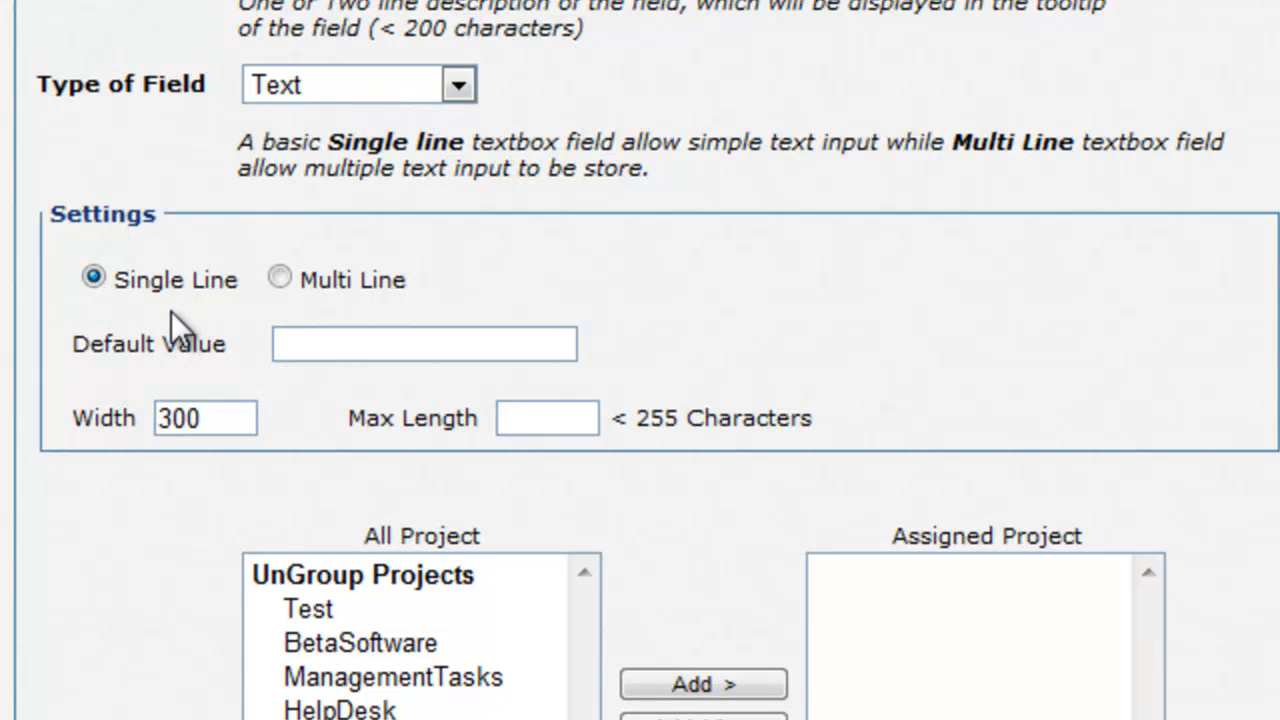
Step: Switch the text field to Multi Line, with width 300 and height 100
click(336, 354)
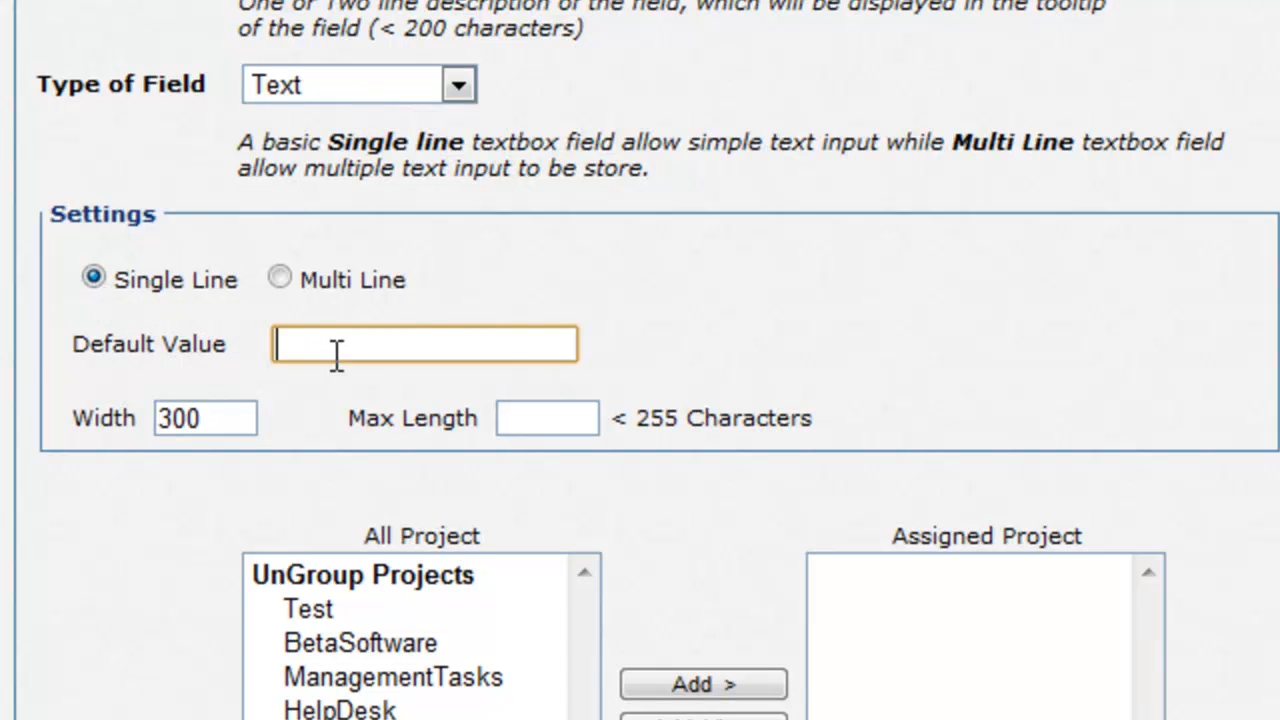
click(216, 418)
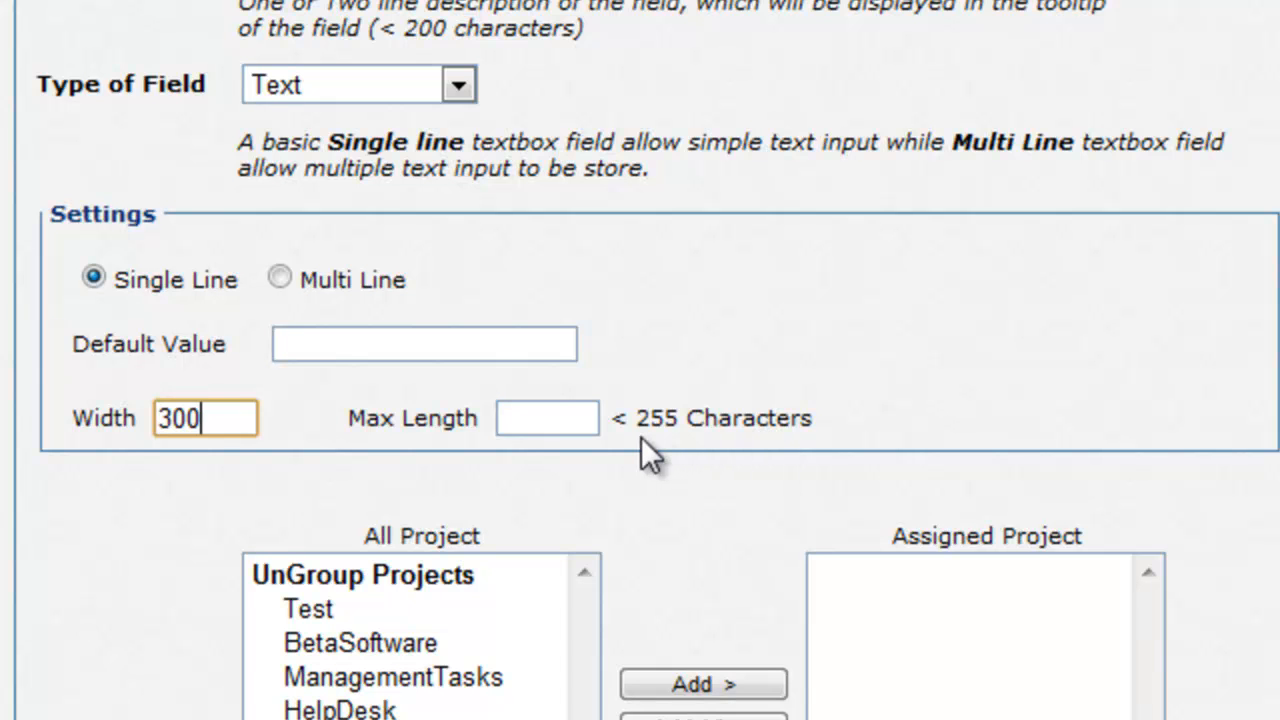
click(274, 278)
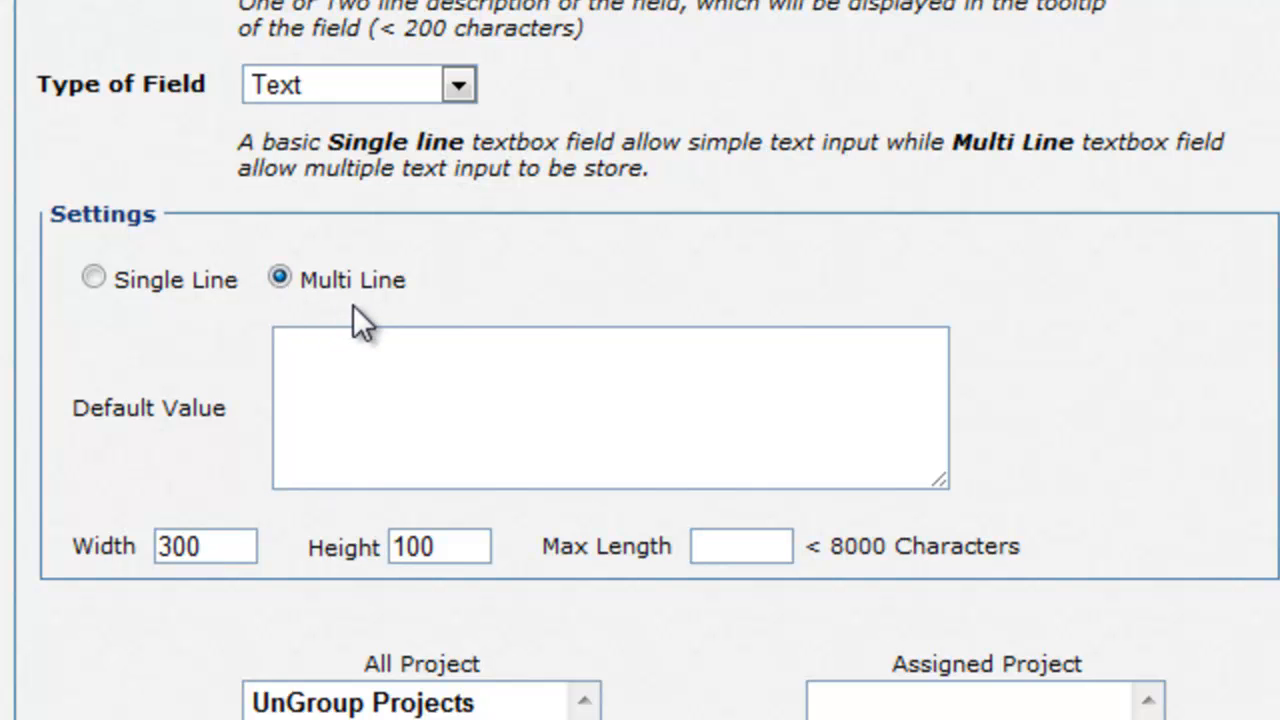
click(358, 388)
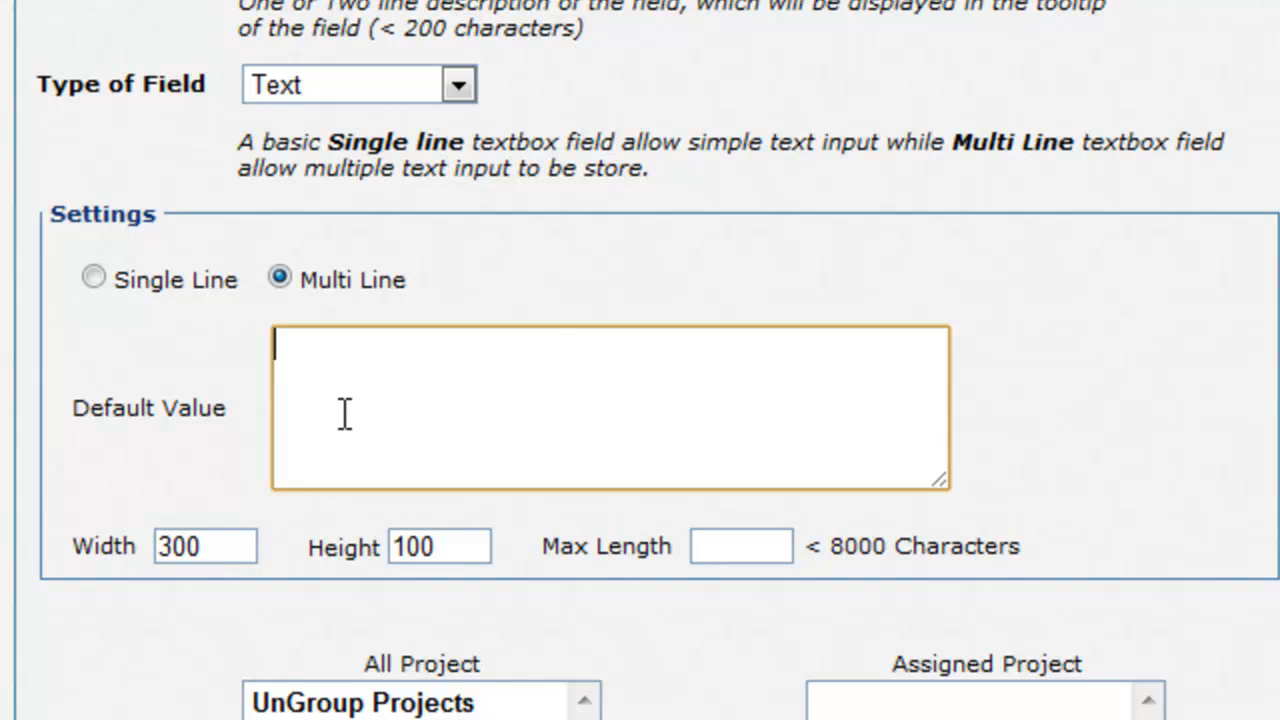
click(222, 540)
click(457, 545)
click(611, 604)
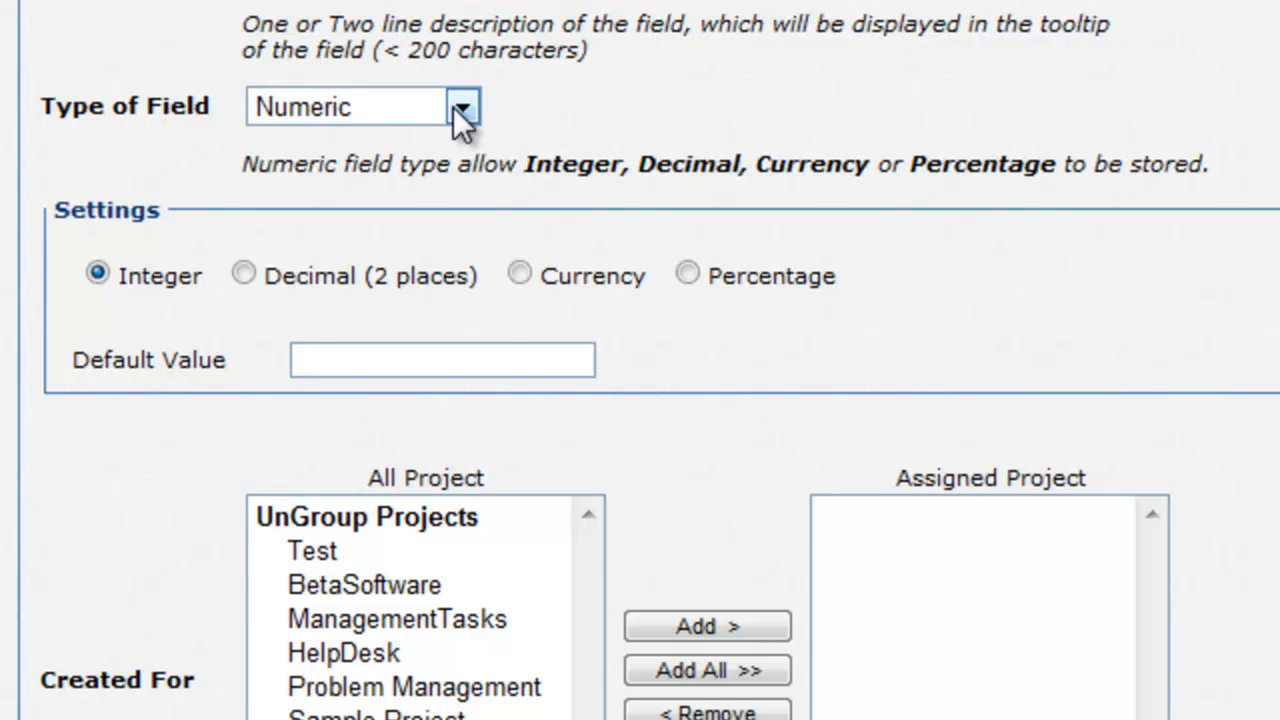
Step: Try Decimal, Currency and Percentage, settling on Currency with the USD($) symbol
click(258, 276)
click(520, 276)
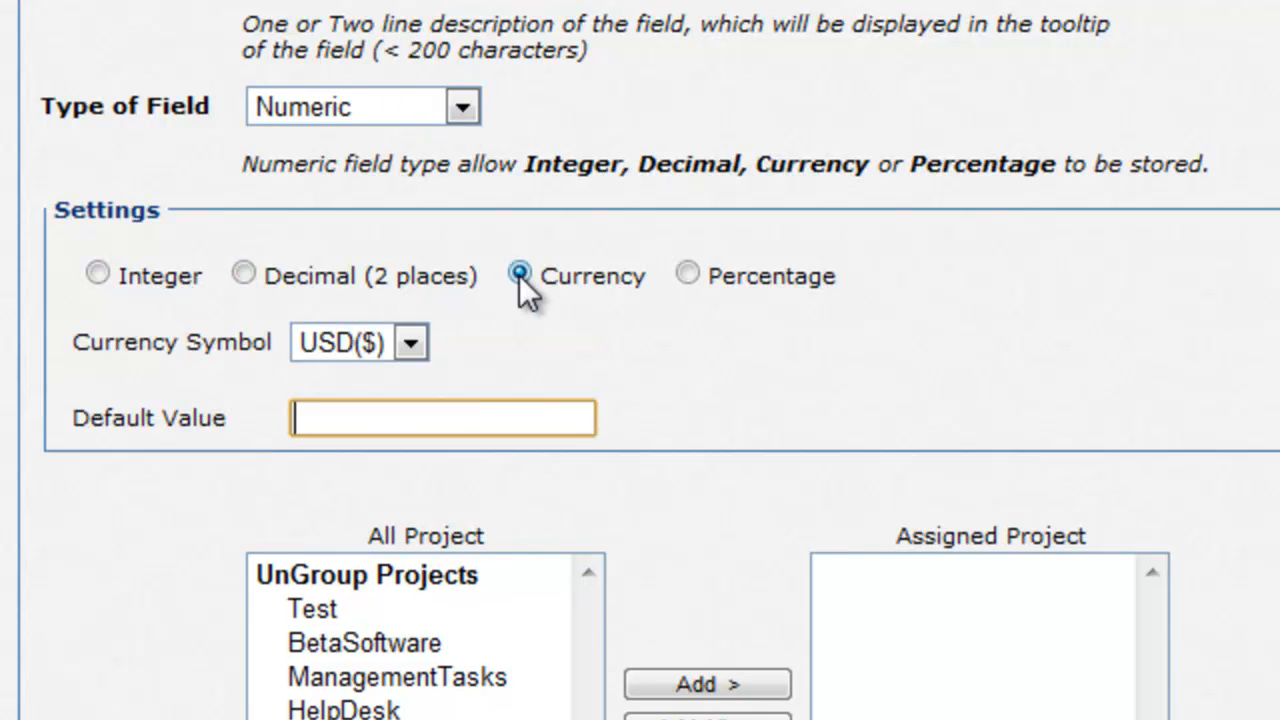
click(688, 276)
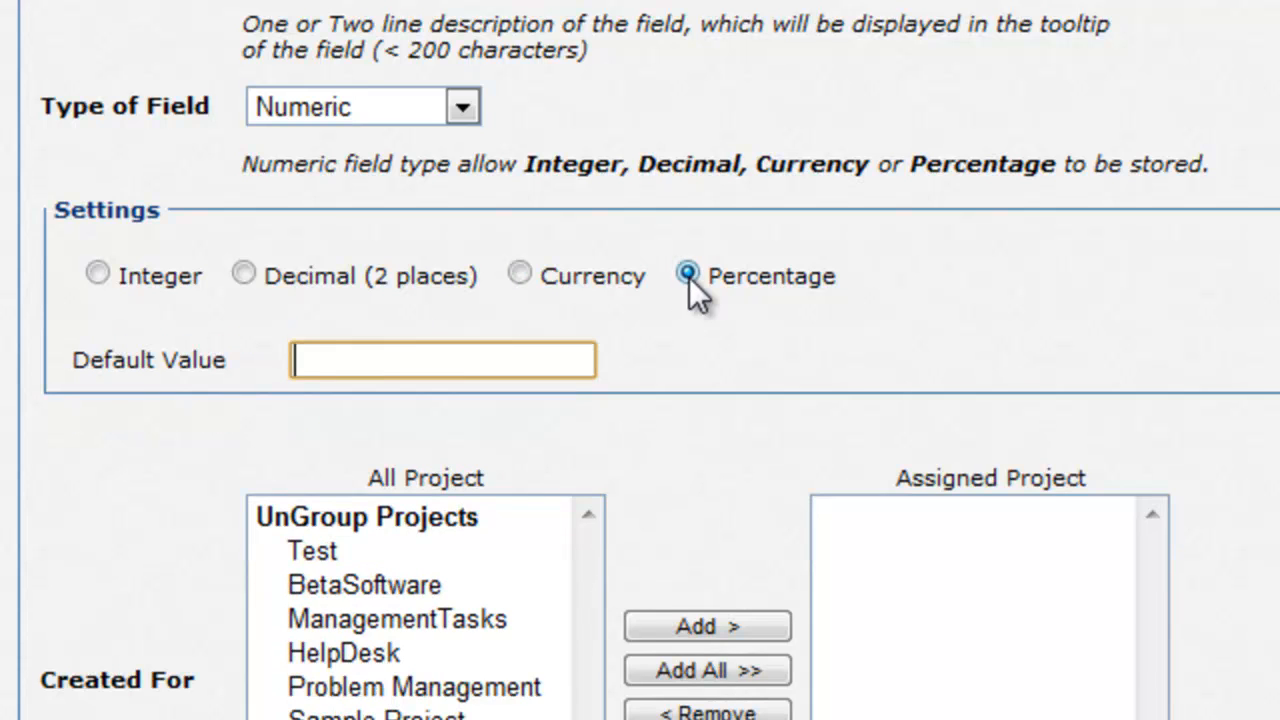
click(521, 275)
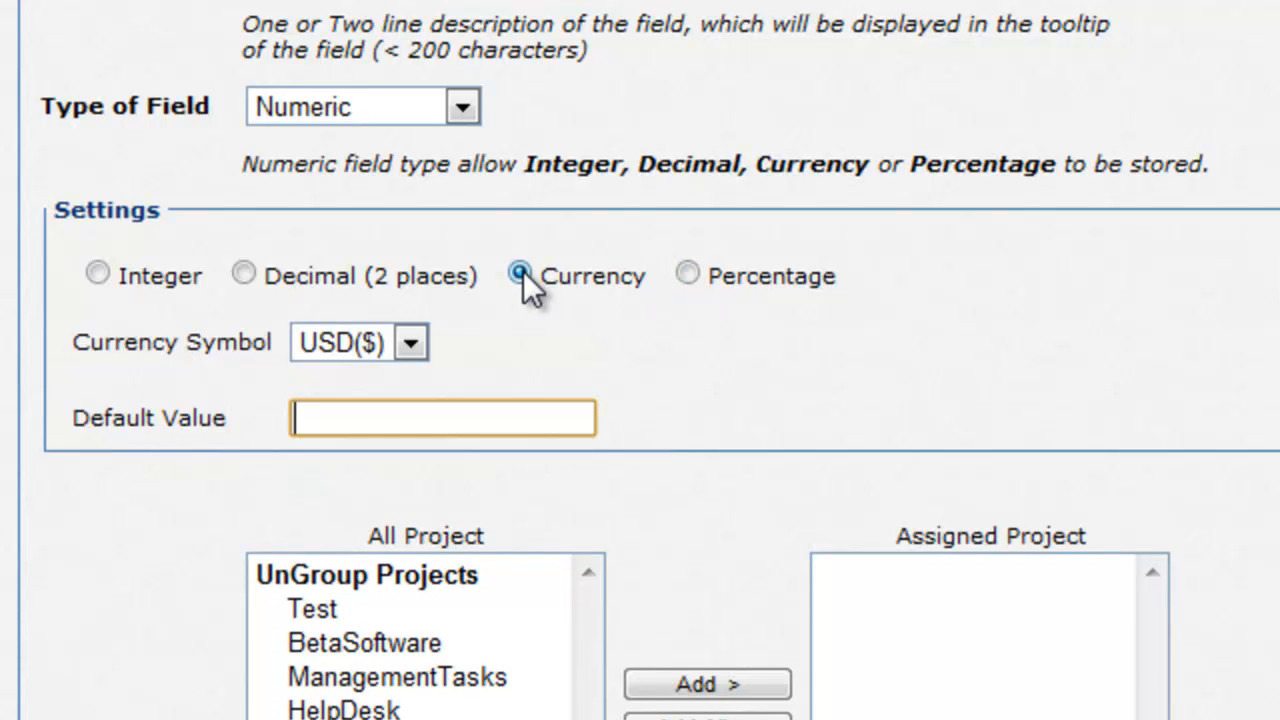
click(409, 344)
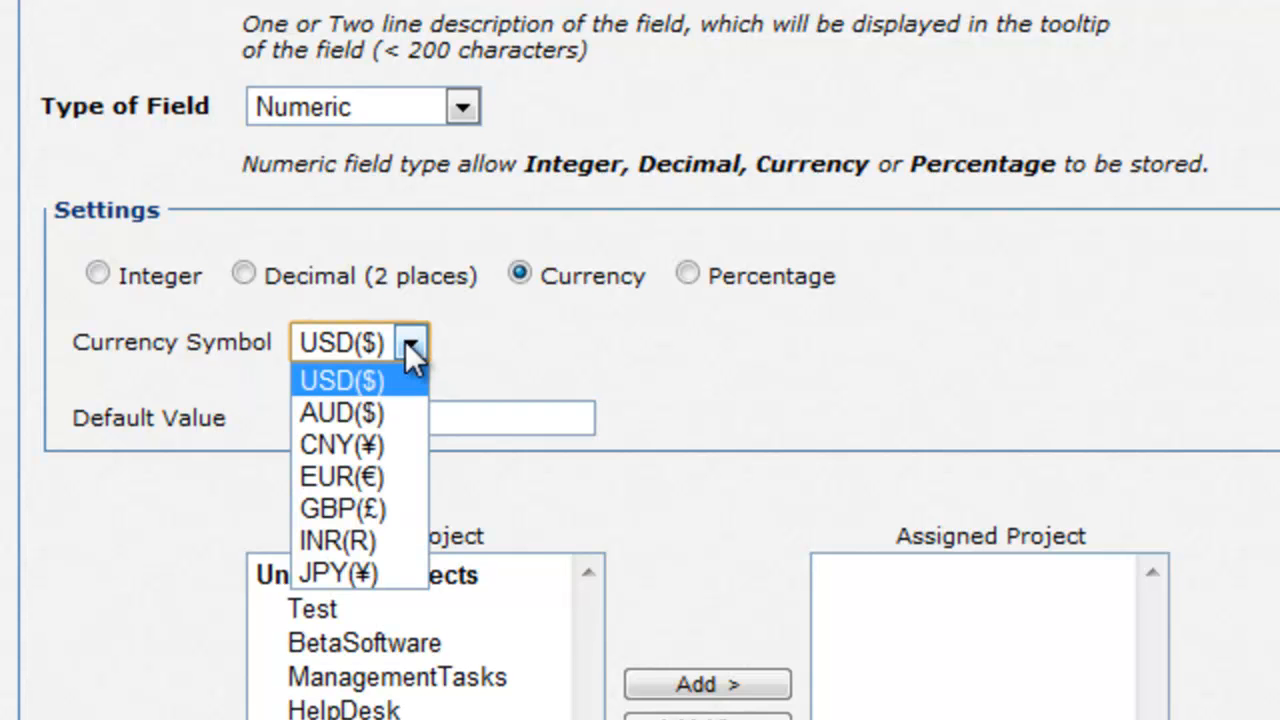
click(405, 341)
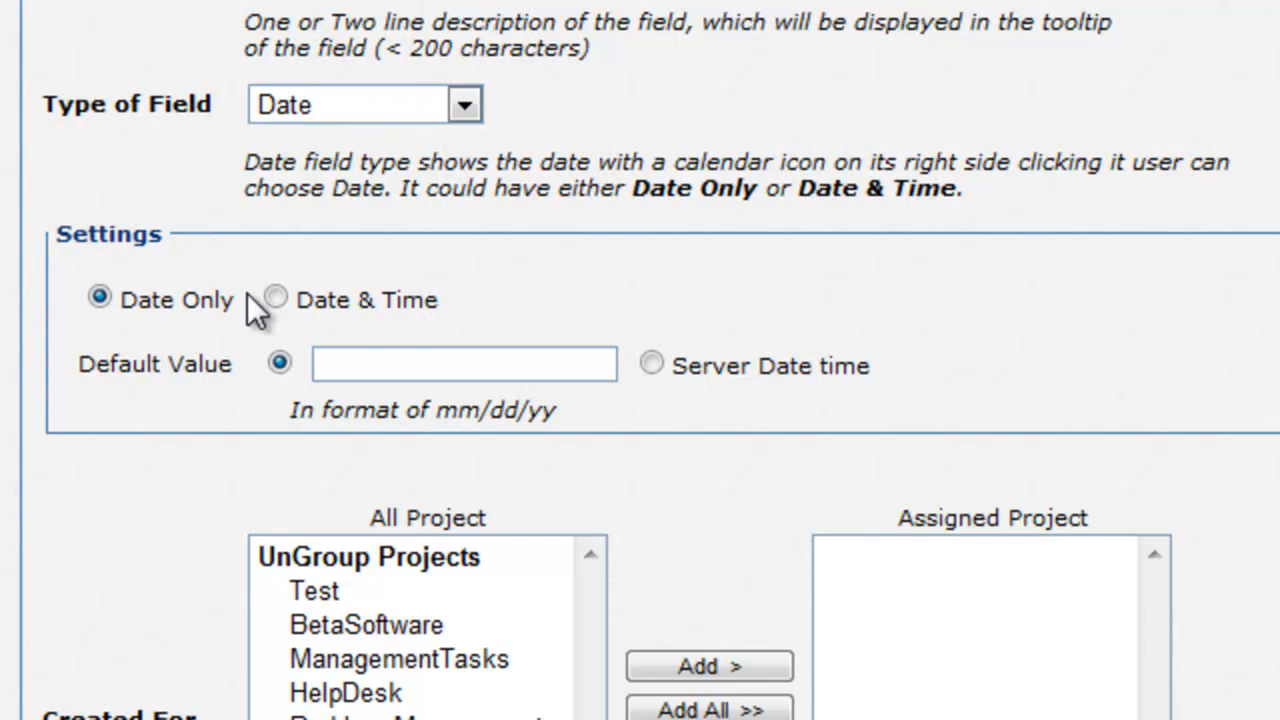
Step: Set the date field to Date Only, pick 30 March 2012, then choose Server Date time
click(277, 298)
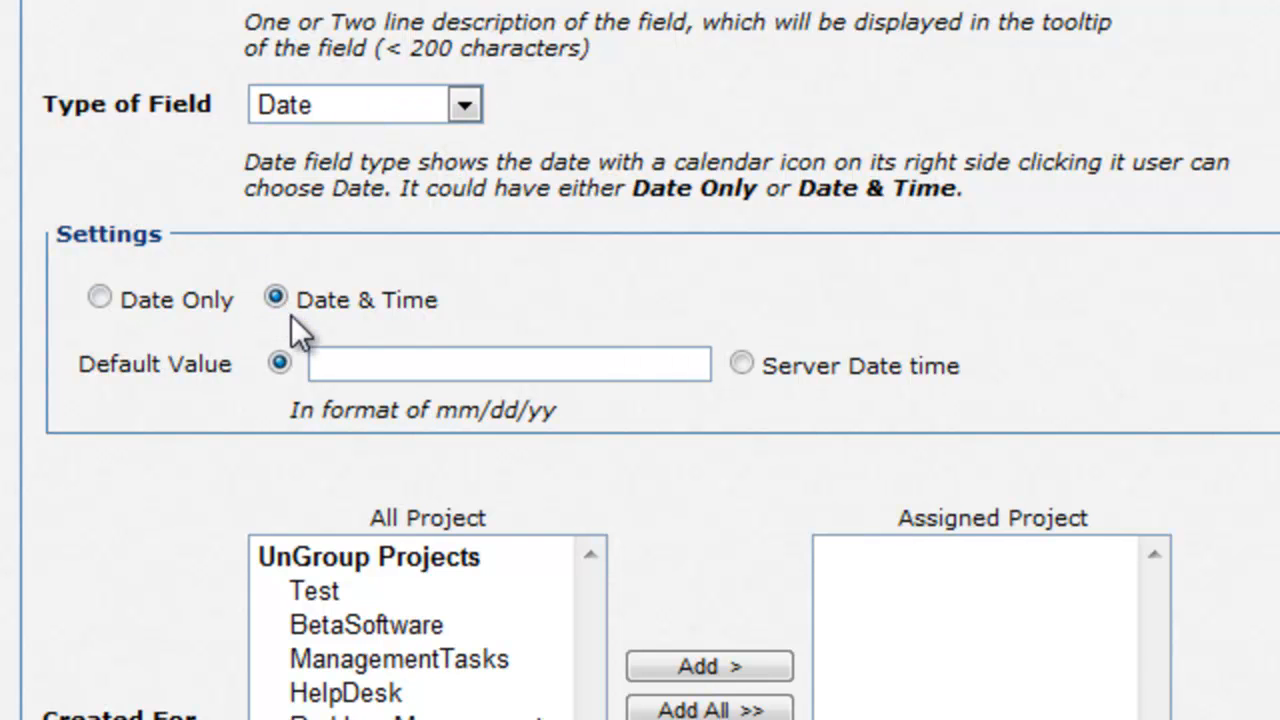
click(100, 298)
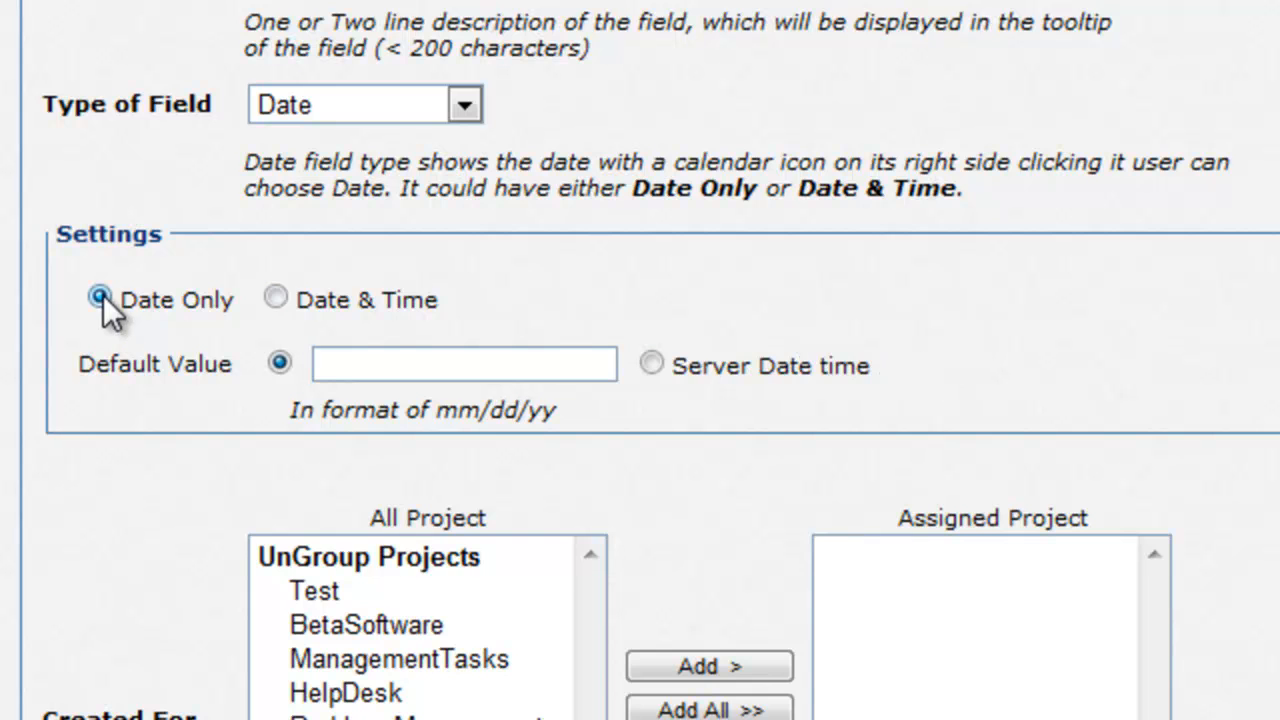
click(389, 363)
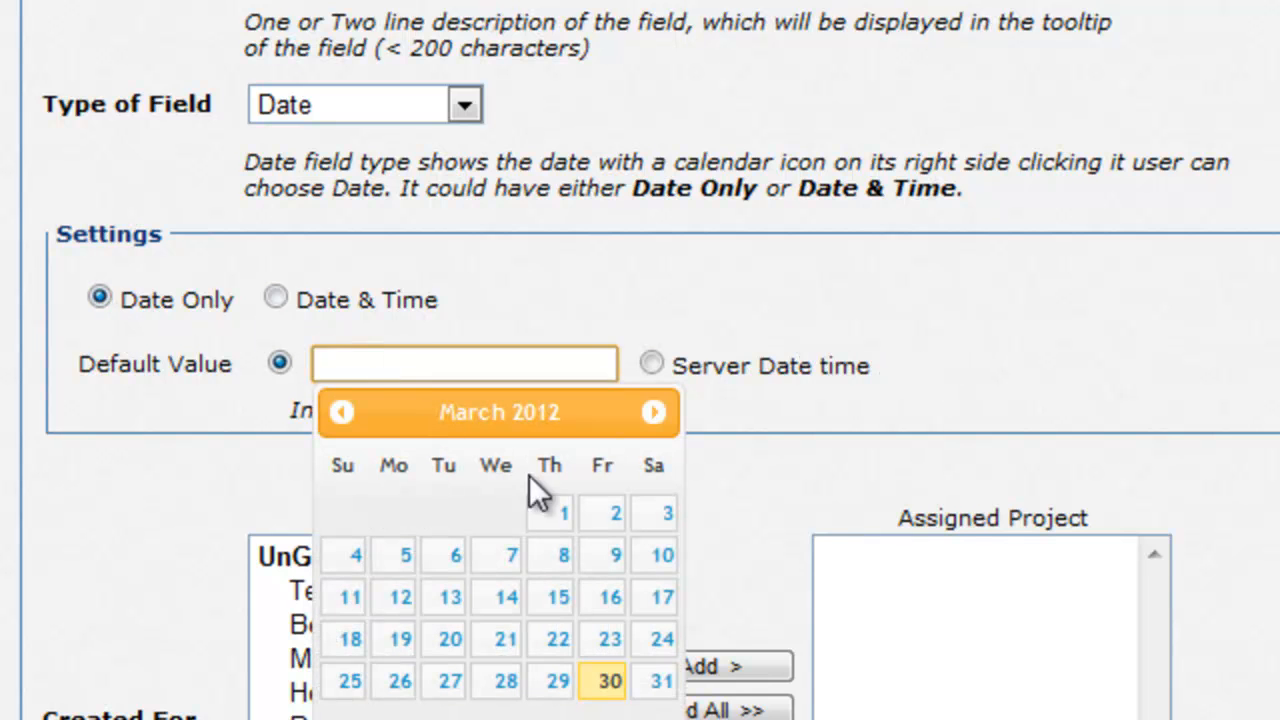
click(606, 683)
click(668, 350)
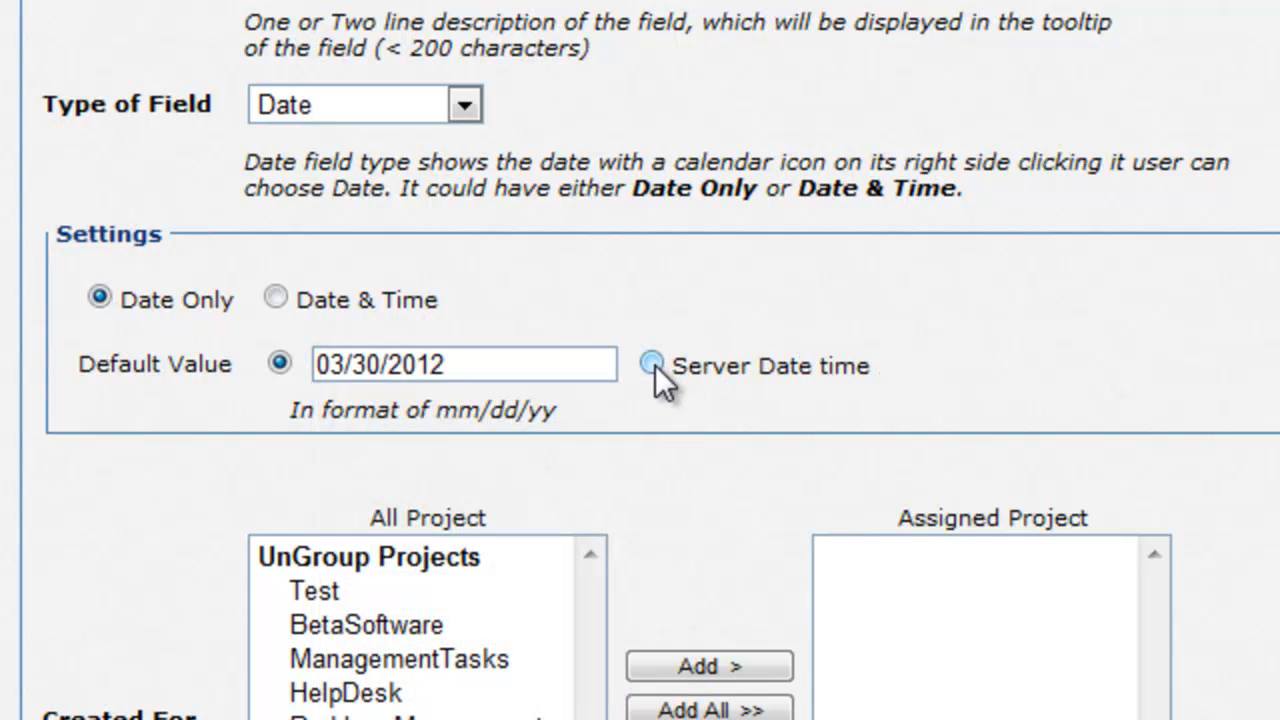
click(652, 364)
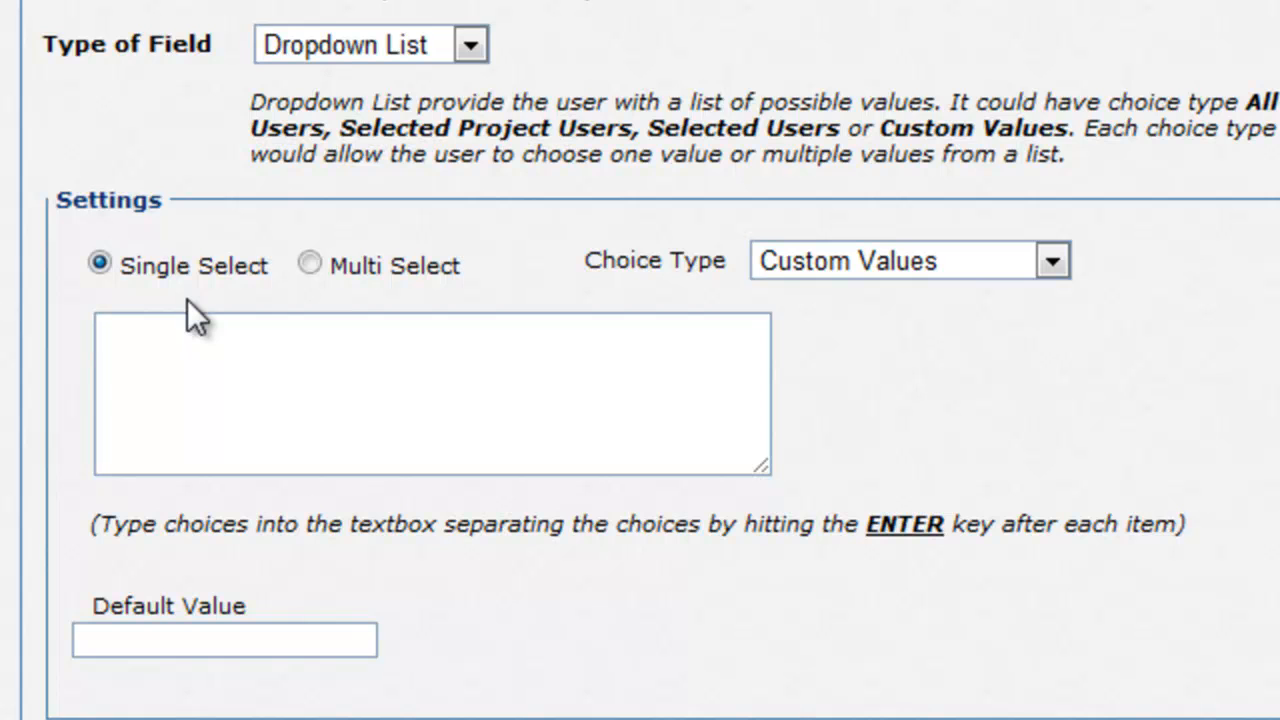
Step: Keep Single Select and preview the dropdown filled with all users
click(311, 263)
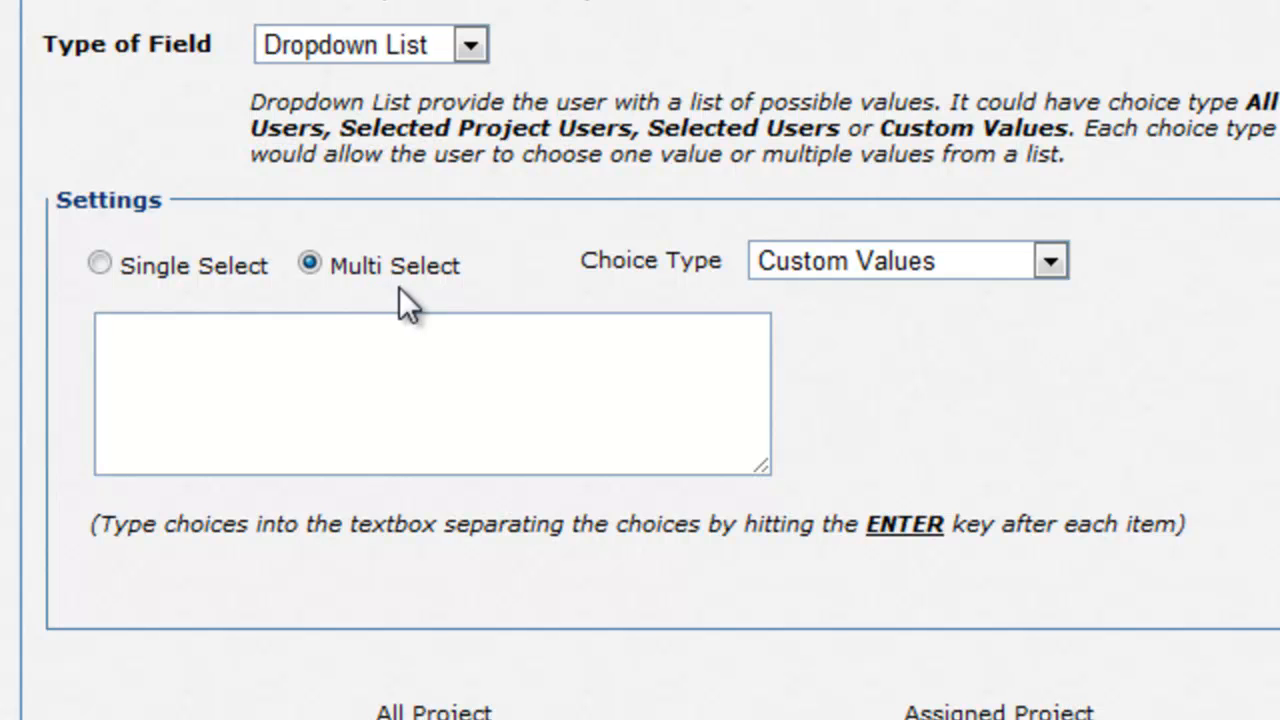
click(100, 263)
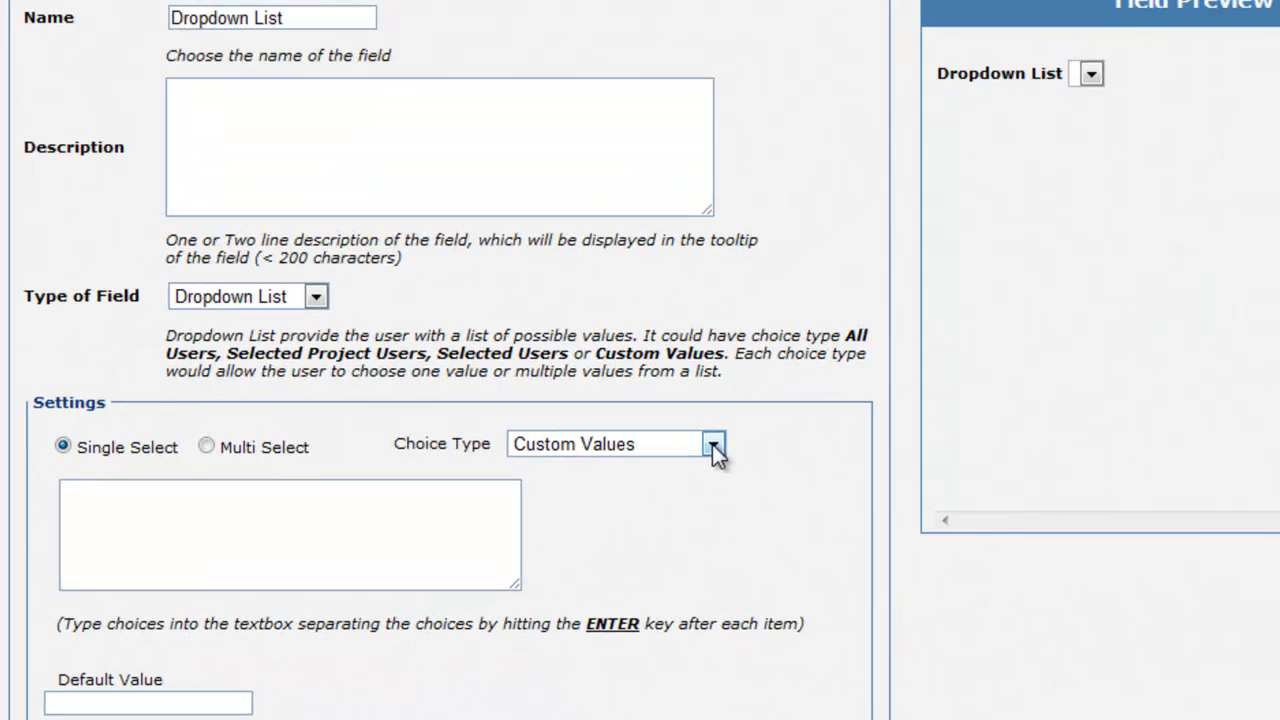
click(1052, 261)
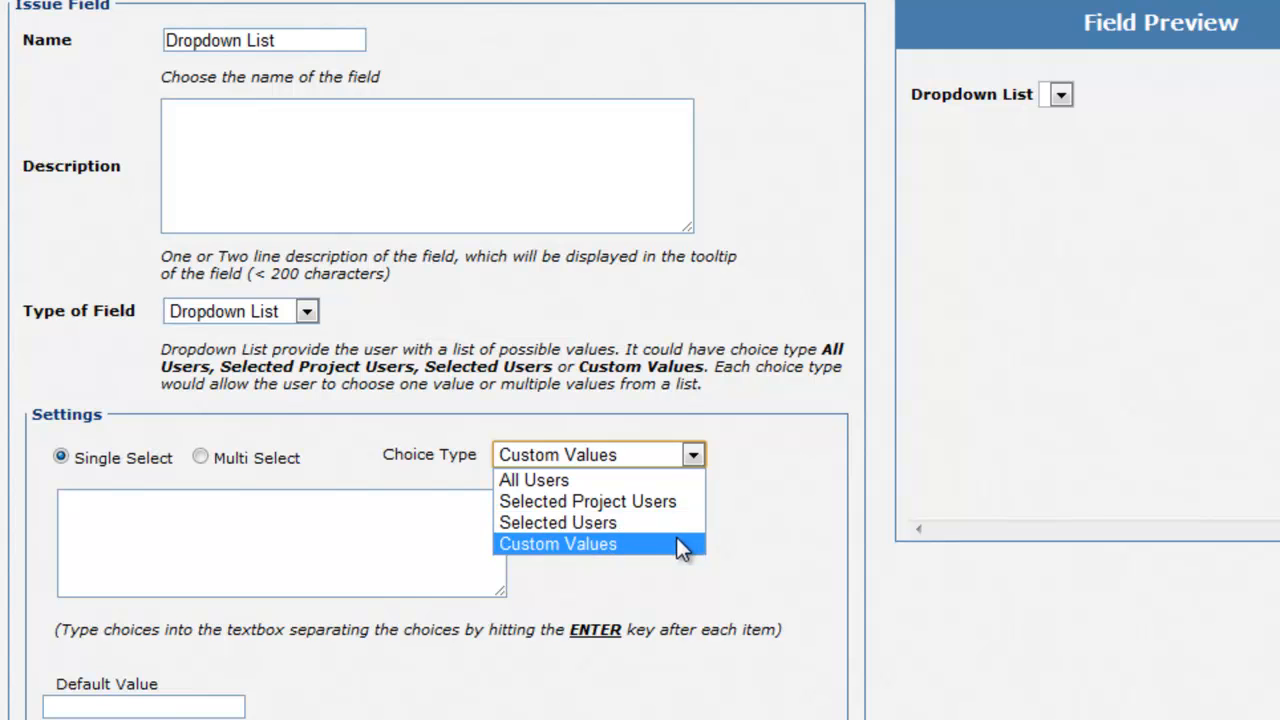
click(679, 476)
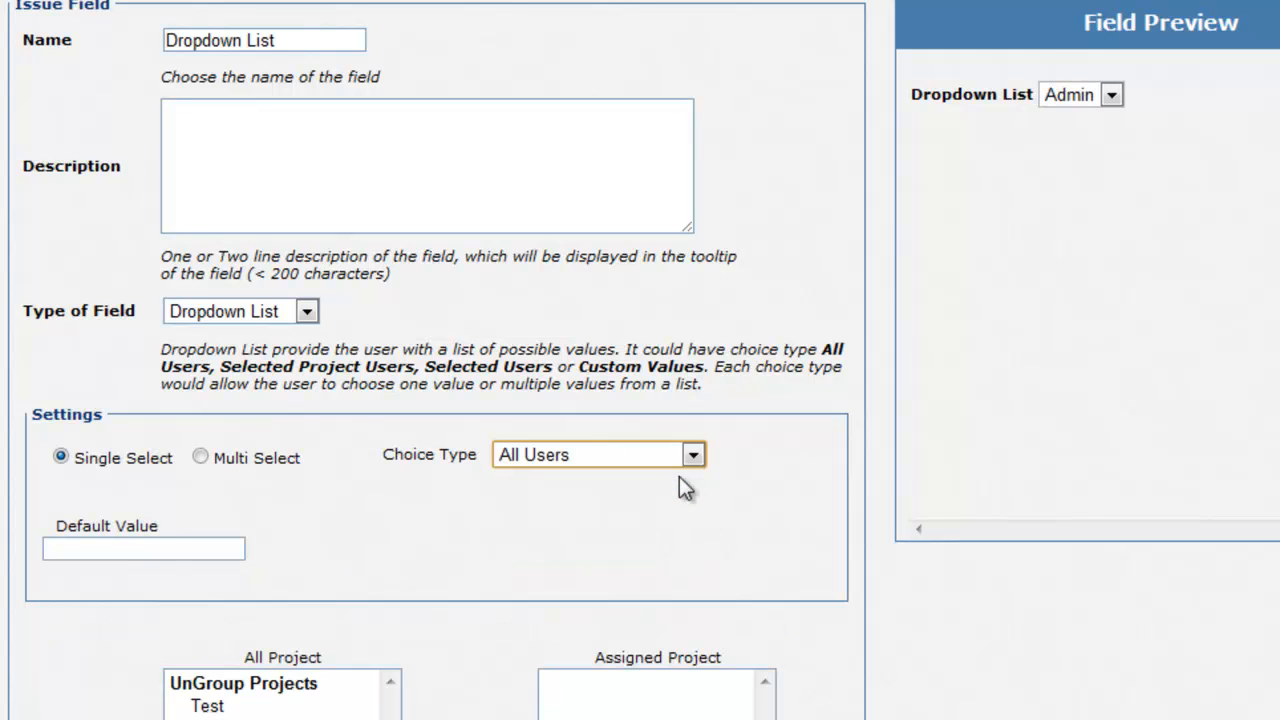
click(1110, 94)
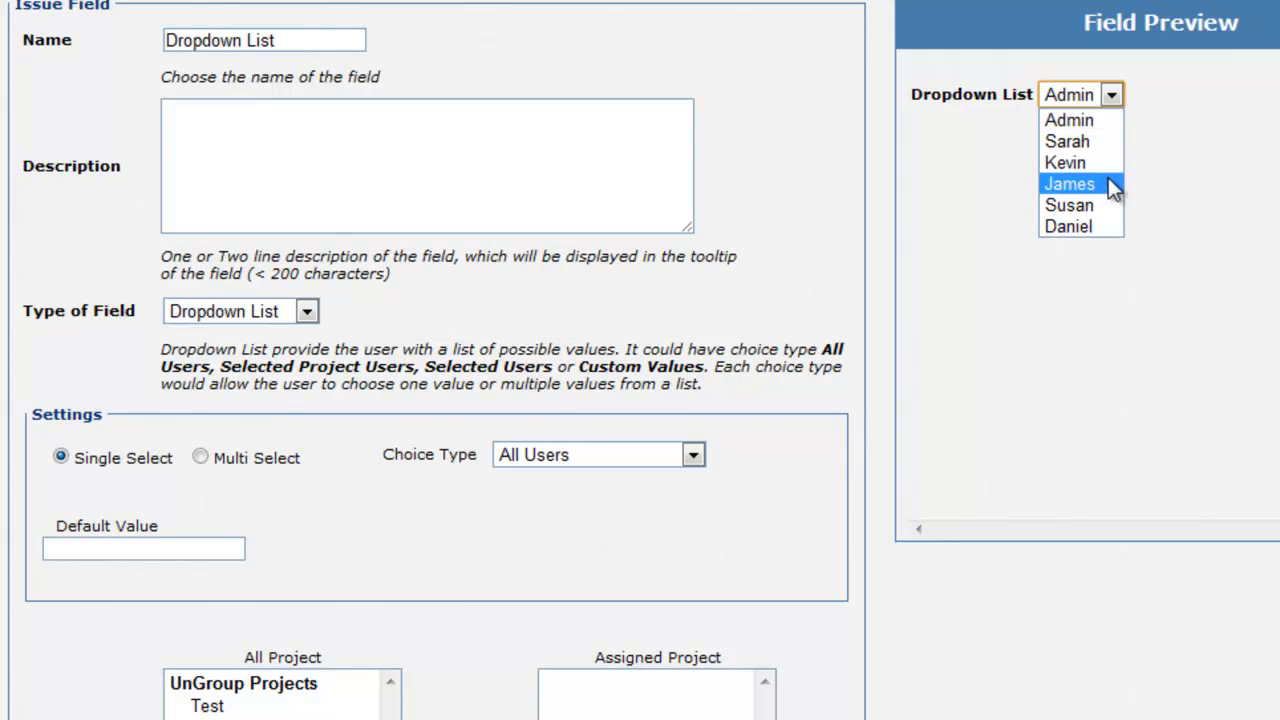
click(1178, 188)
Step: Limit choices to users of the BetaSoftware project and preview them
click(694, 457)
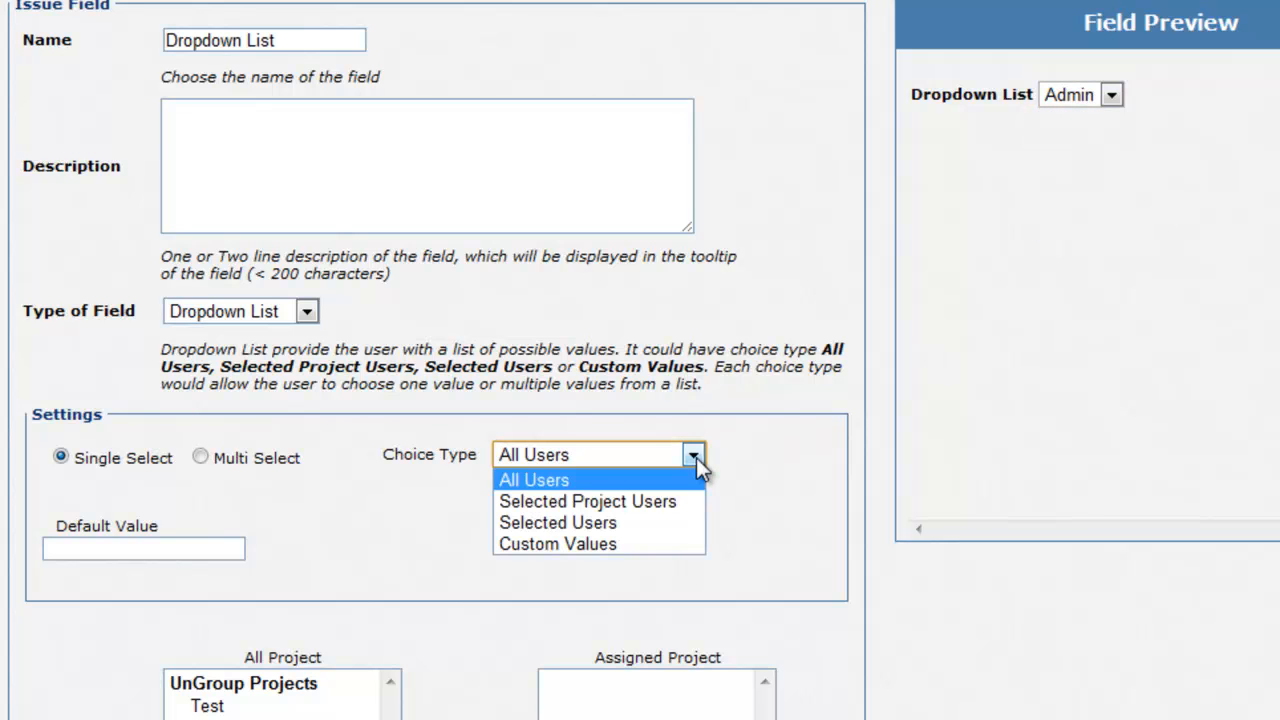
click(686, 505)
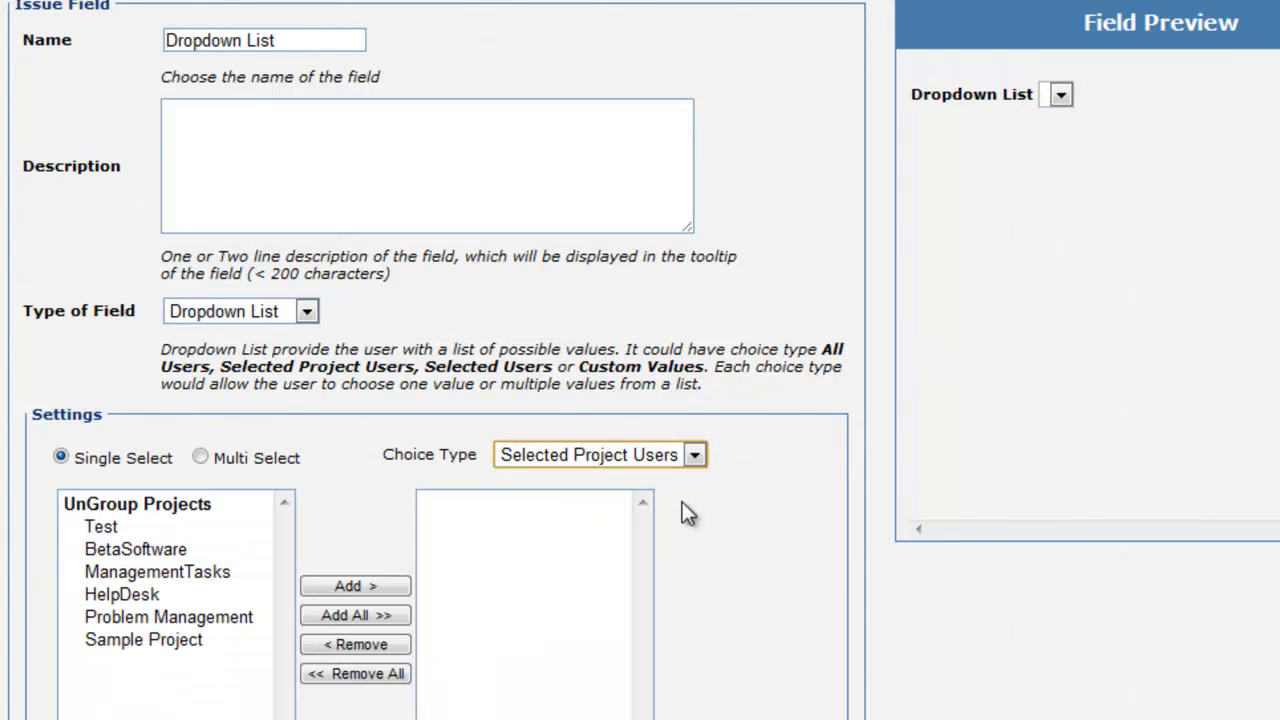
double_click(188, 551)
click(1109, 96)
click(1154, 160)
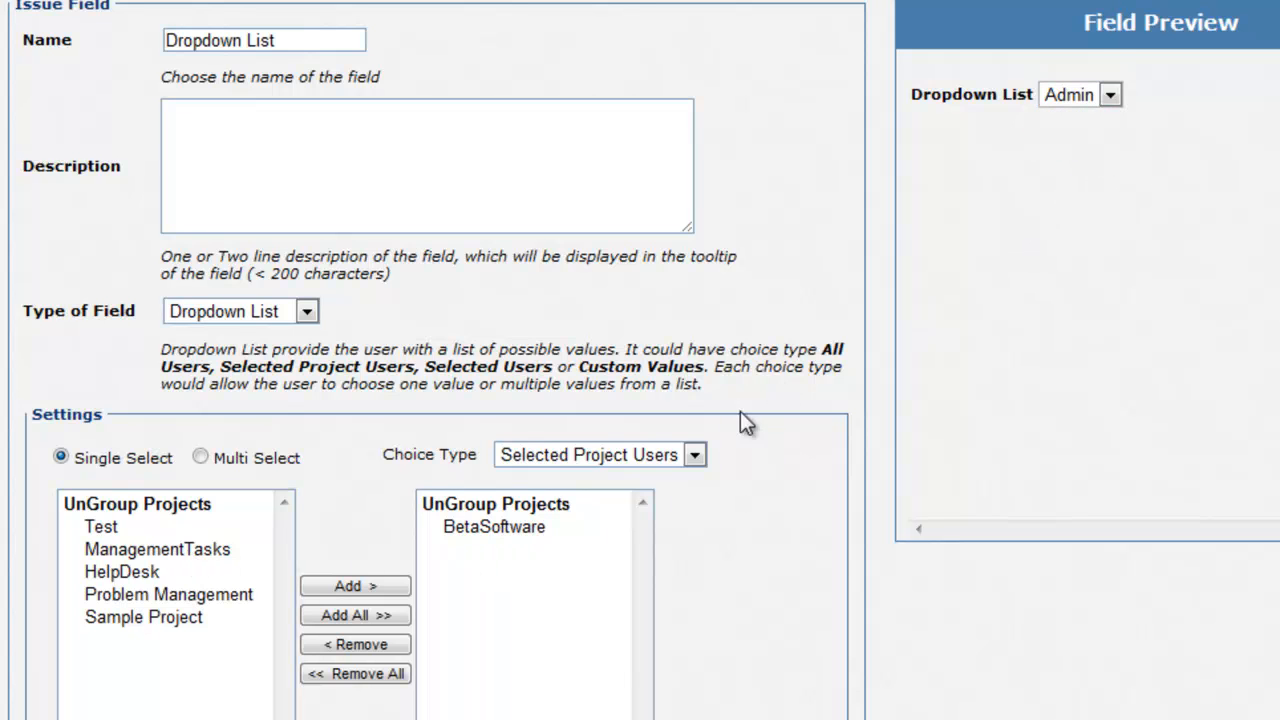
Step: Restrict choices to two hand-picked users and preview them
click(694, 456)
click(656, 524)
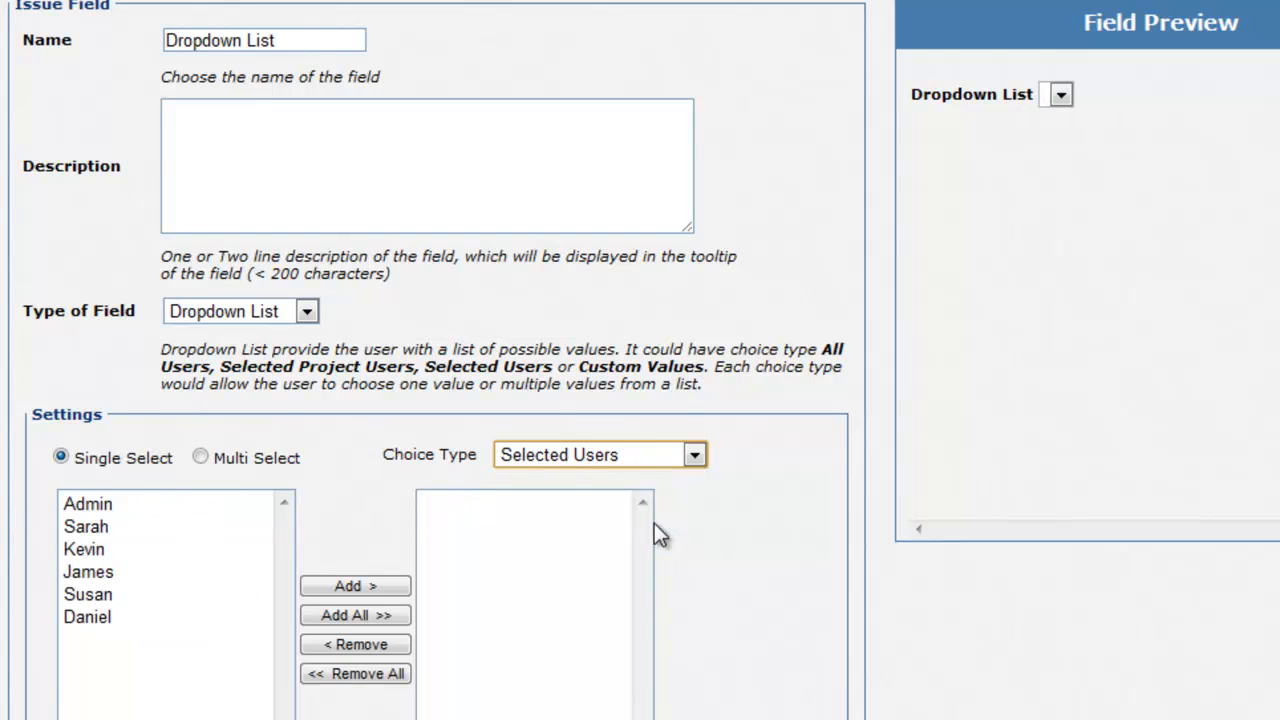
double_click(129, 549)
double_click(119, 571)
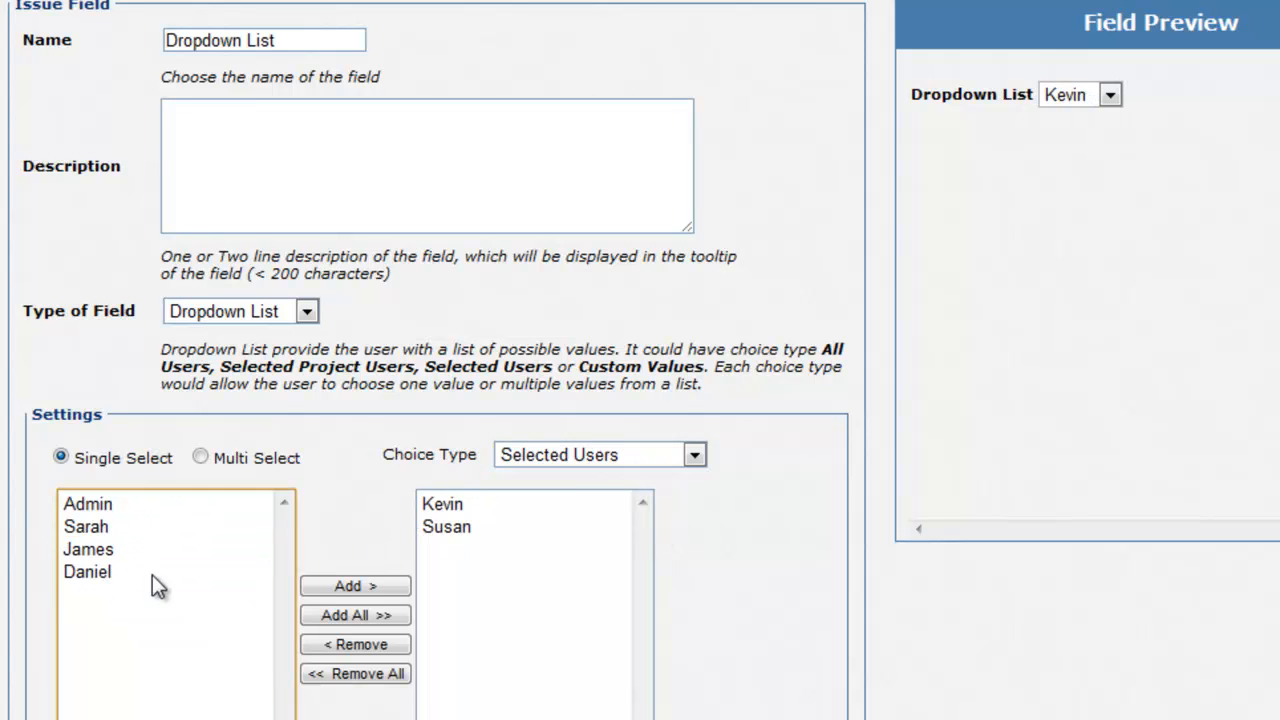
click(1110, 95)
click(1118, 113)
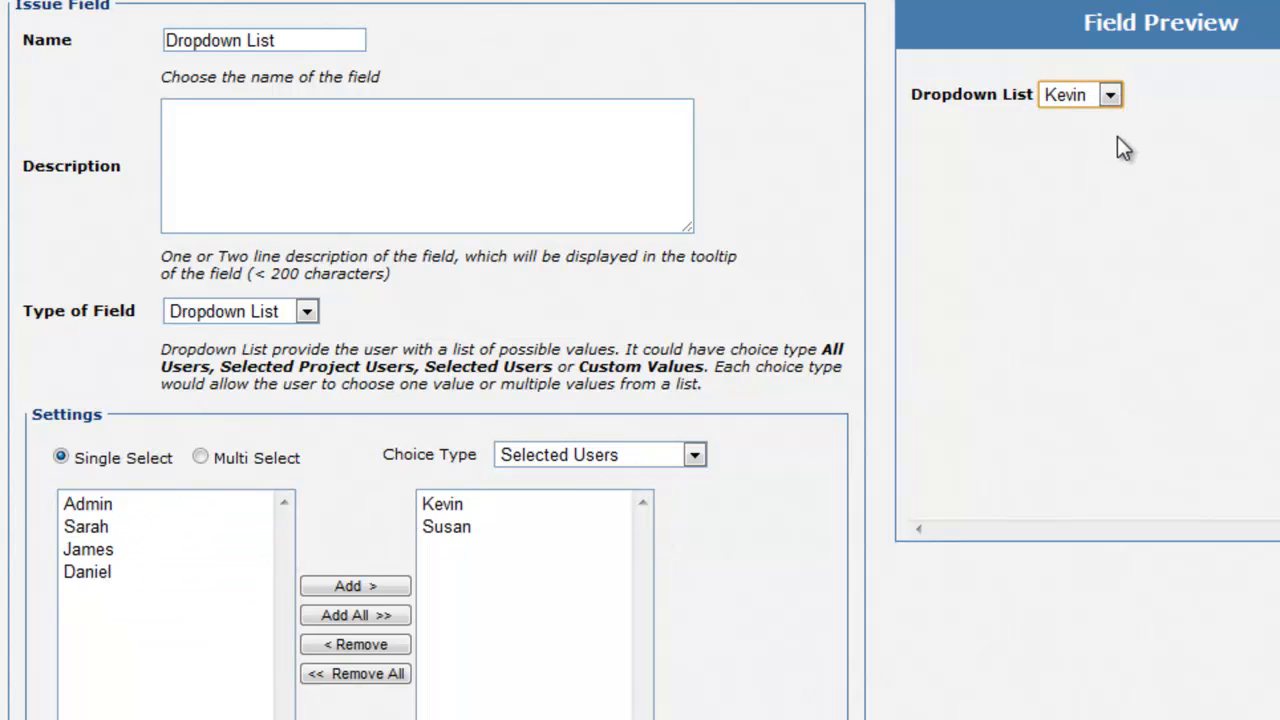
Step: Switch to Custom Values and enter the choices A, B and C
click(692, 456)
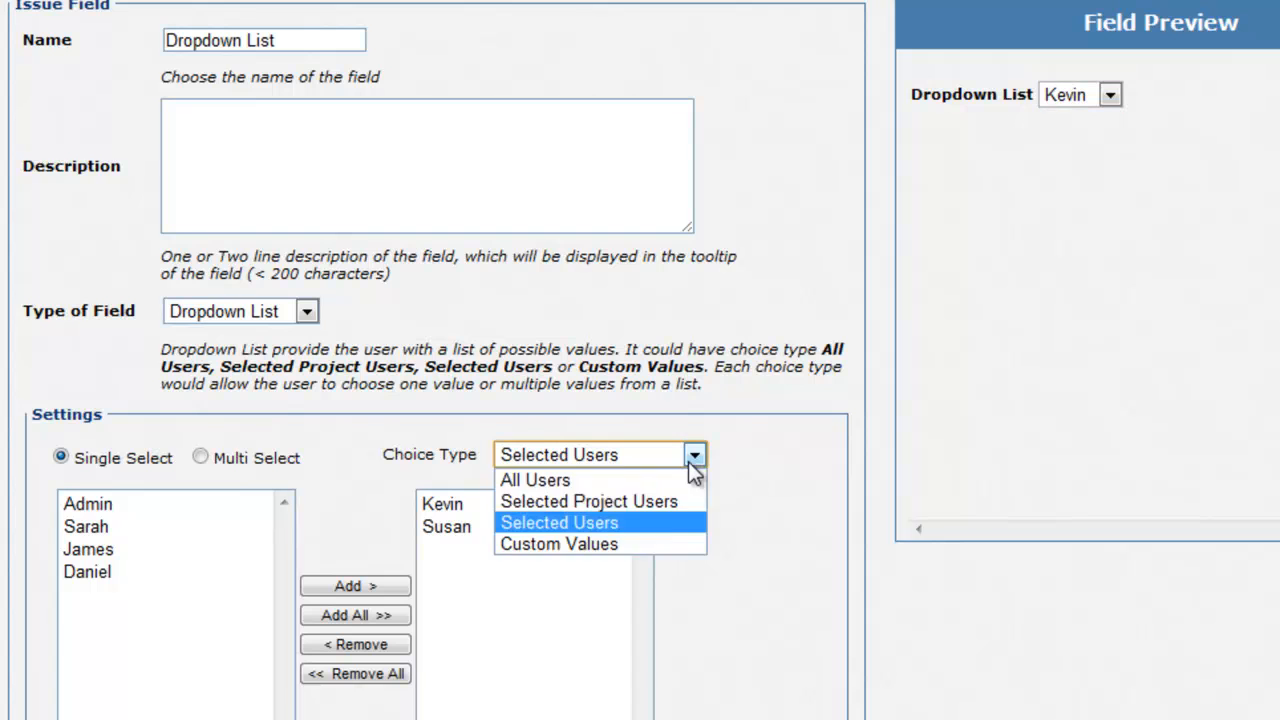
click(634, 545)
click(392, 578)
text(A)
key(Return)
text(B )
text(C)
click(983, 371)
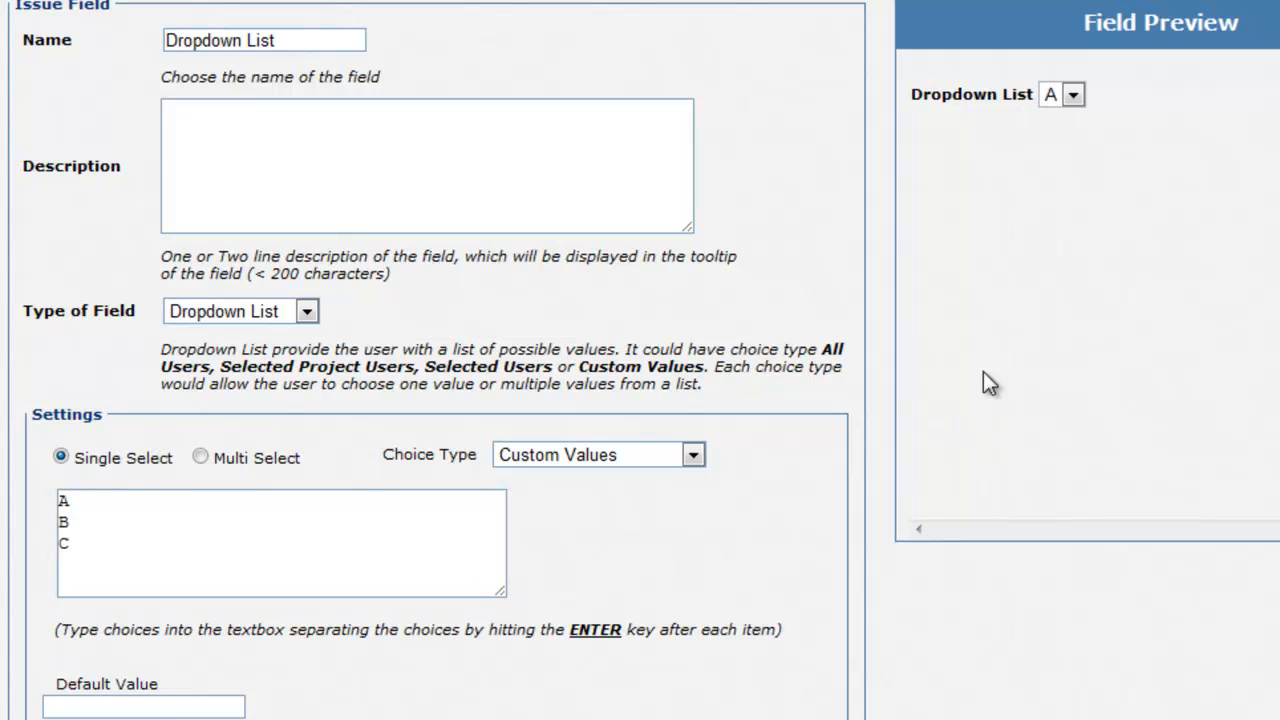
click(1074, 95)
click(1077, 95)
Step: Set B as the dropdown's default value and check the preview
click(138, 705)
text(B)
click(593, 595)
click(1074, 97)
Step: Enter the radio options A, B and C on separate lines
click(1075, 99)
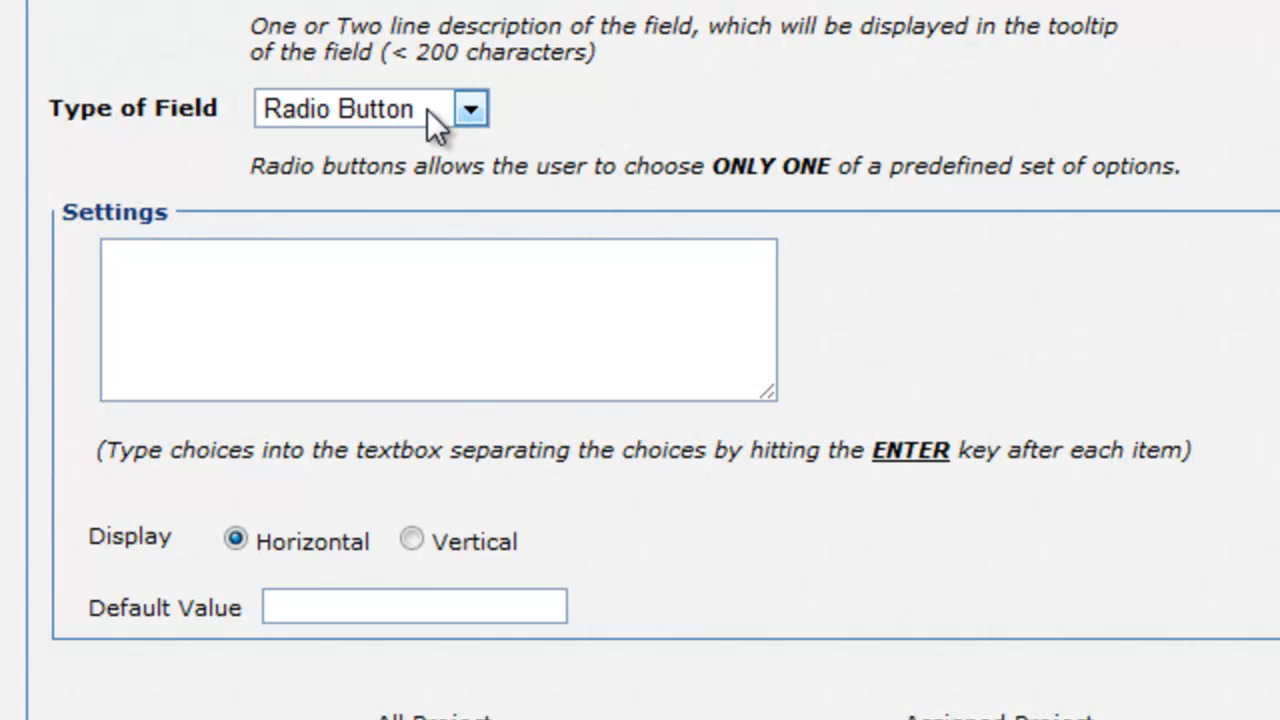
click(382, 292)
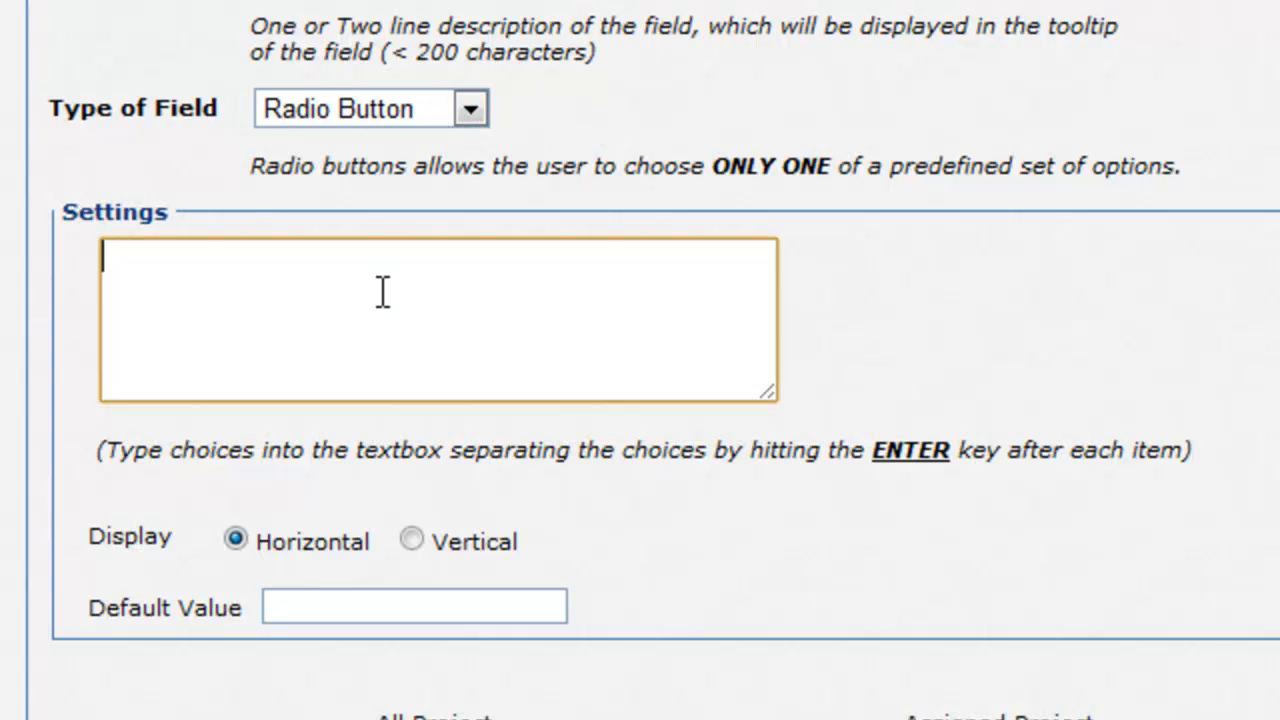
text(A)
key(Return)
text(B)
key(Return)
text(C)
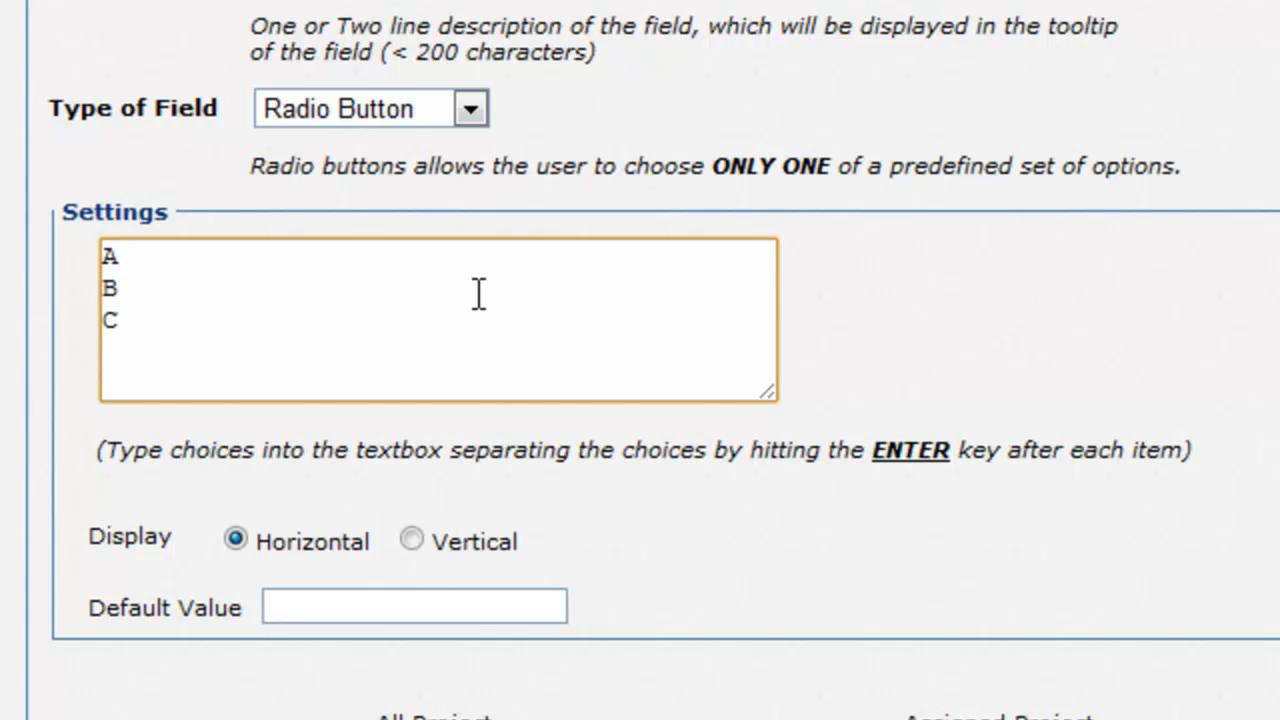
click(908, 306)
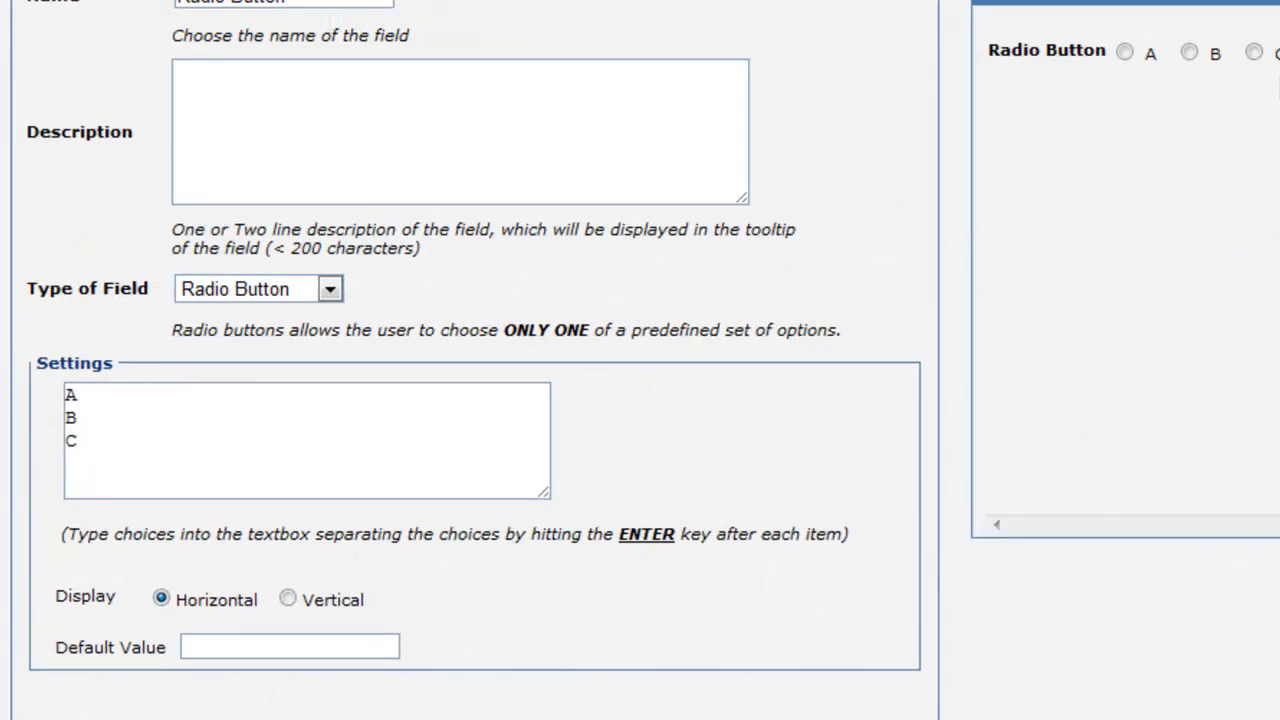
Step: Lay the radio options out horizontally with B as the default
click(268, 609)
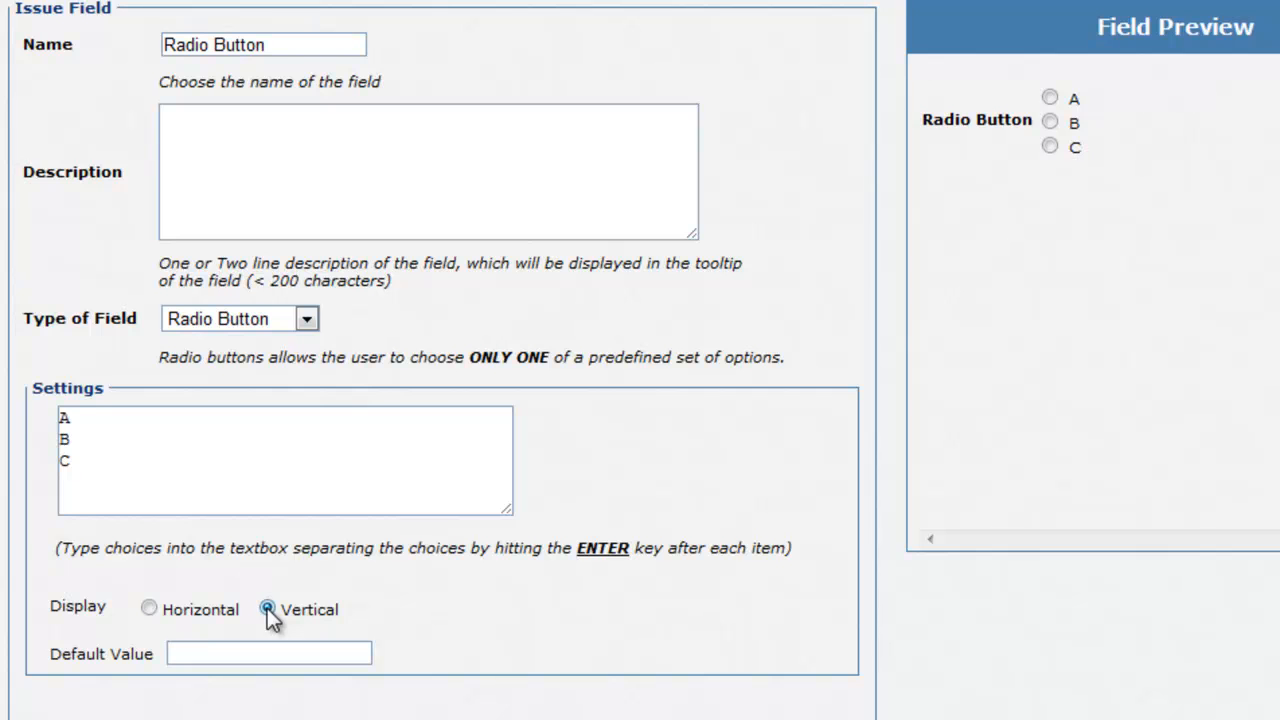
click(149, 610)
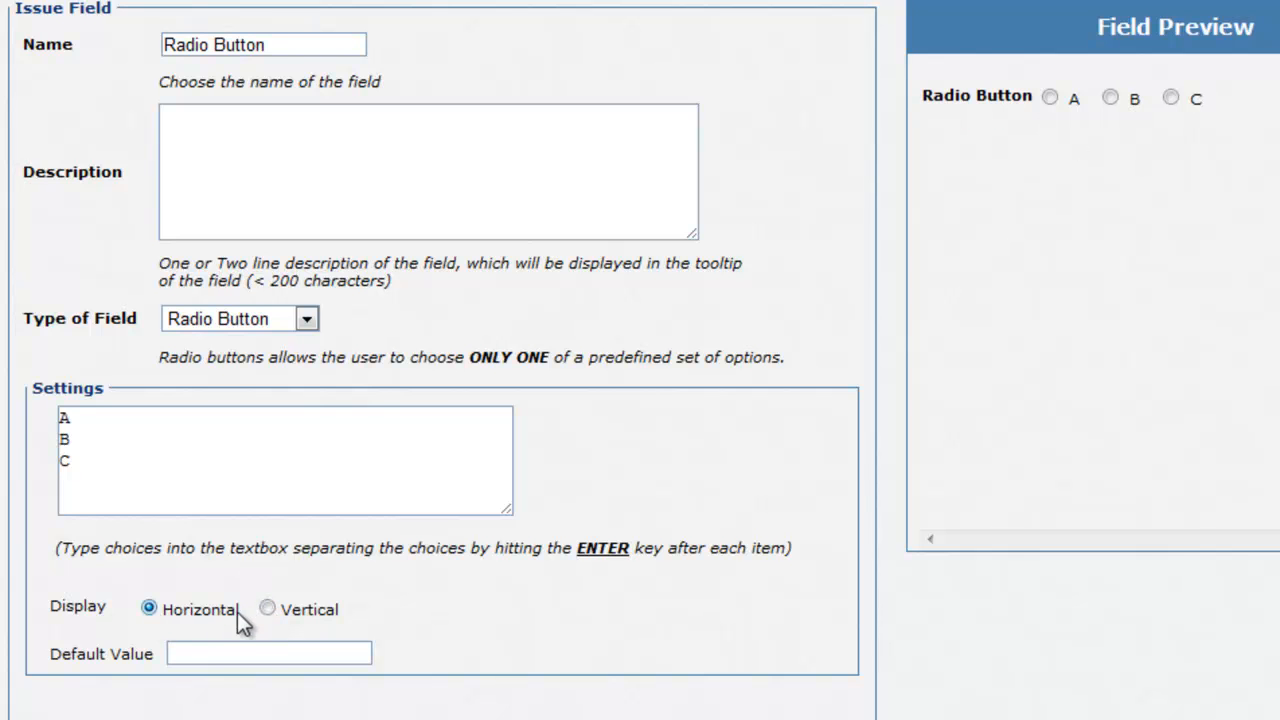
click(258, 651)
text(B)
click(497, 640)
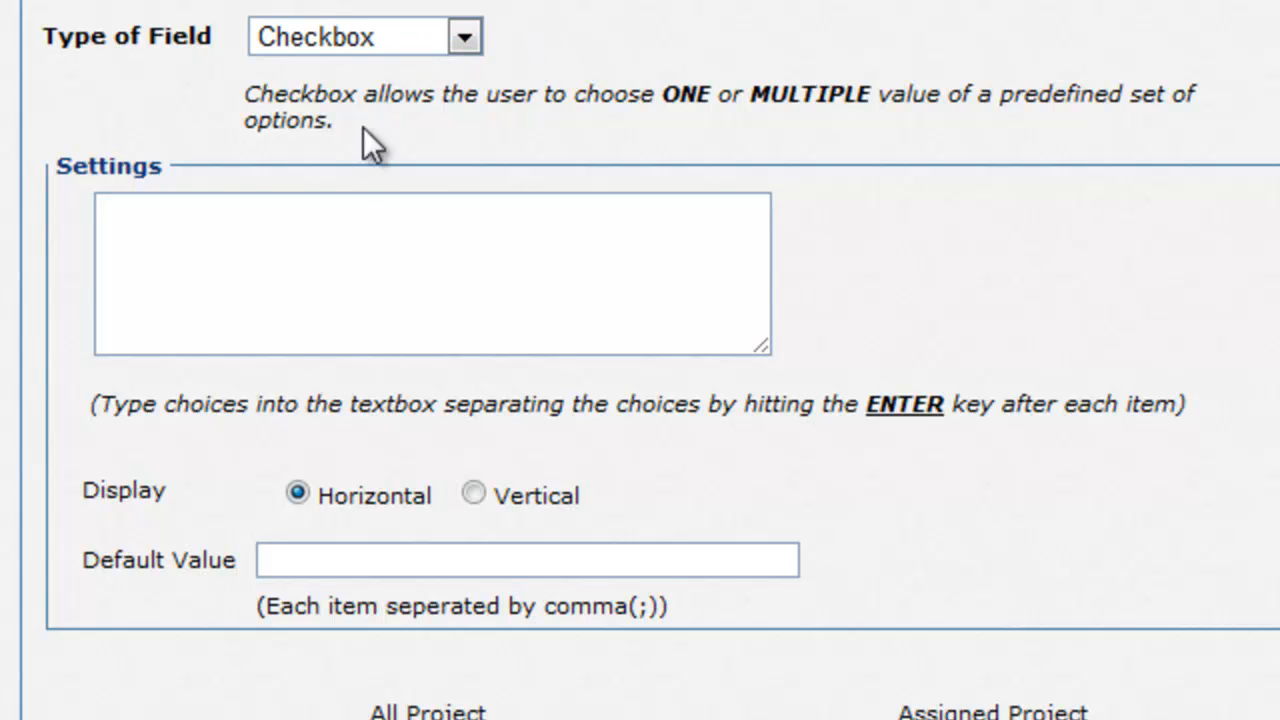
Step: Enter the checkbox options A, B, C and D on separate lines
click(323, 245)
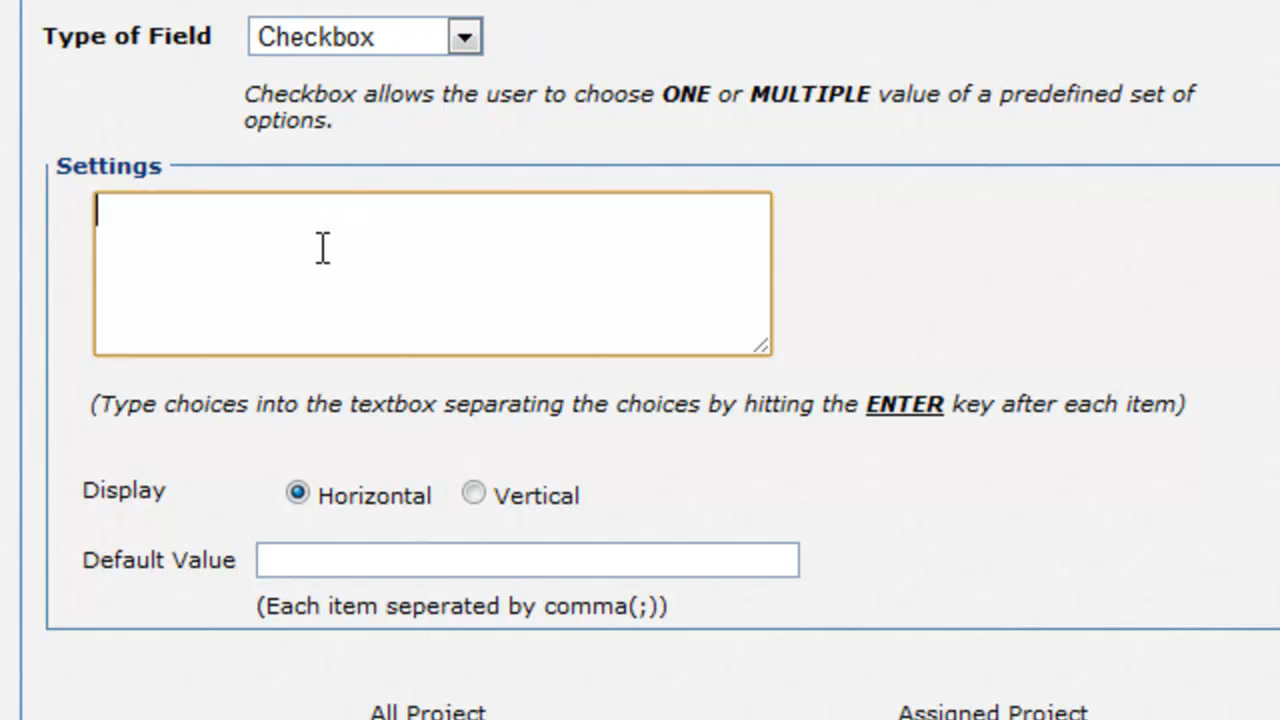
text(A)
key(Return)
text(B)
key(Return)
text(C)
key(Return)
text(D)
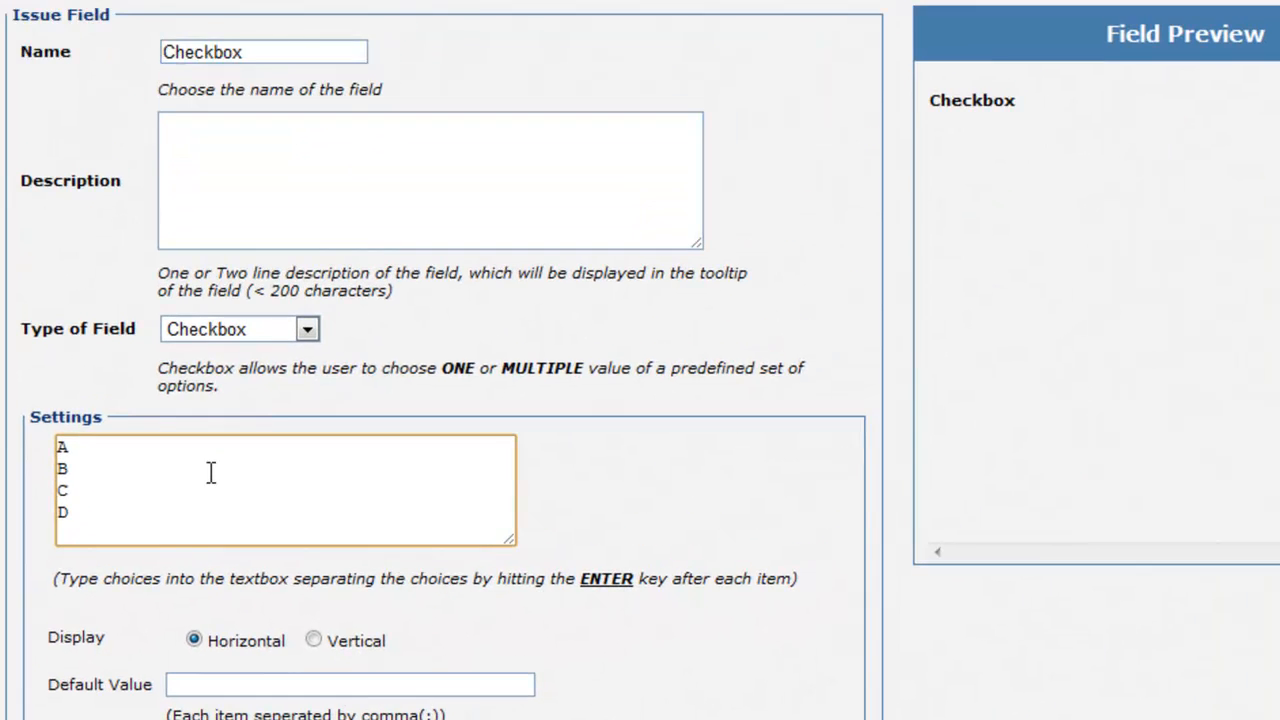
click(654, 490)
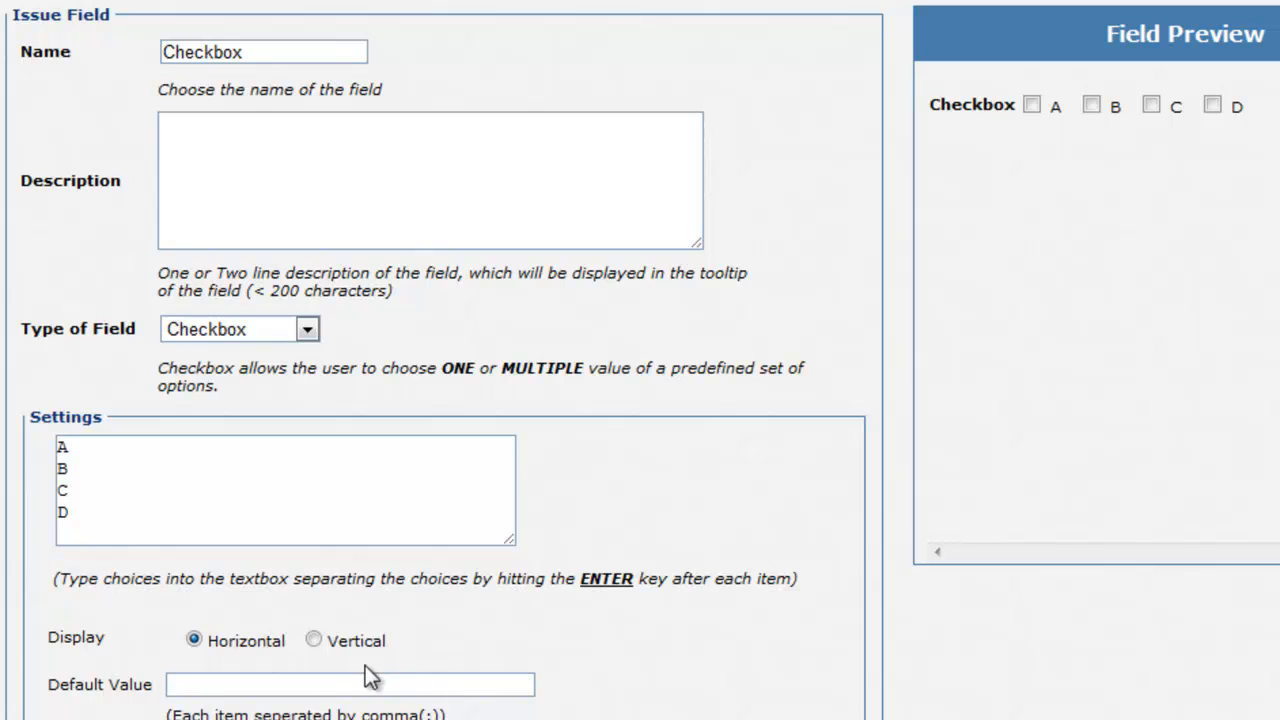
Step: Lay the checkboxes out horizontally with C;D ticked by default
click(315, 641)
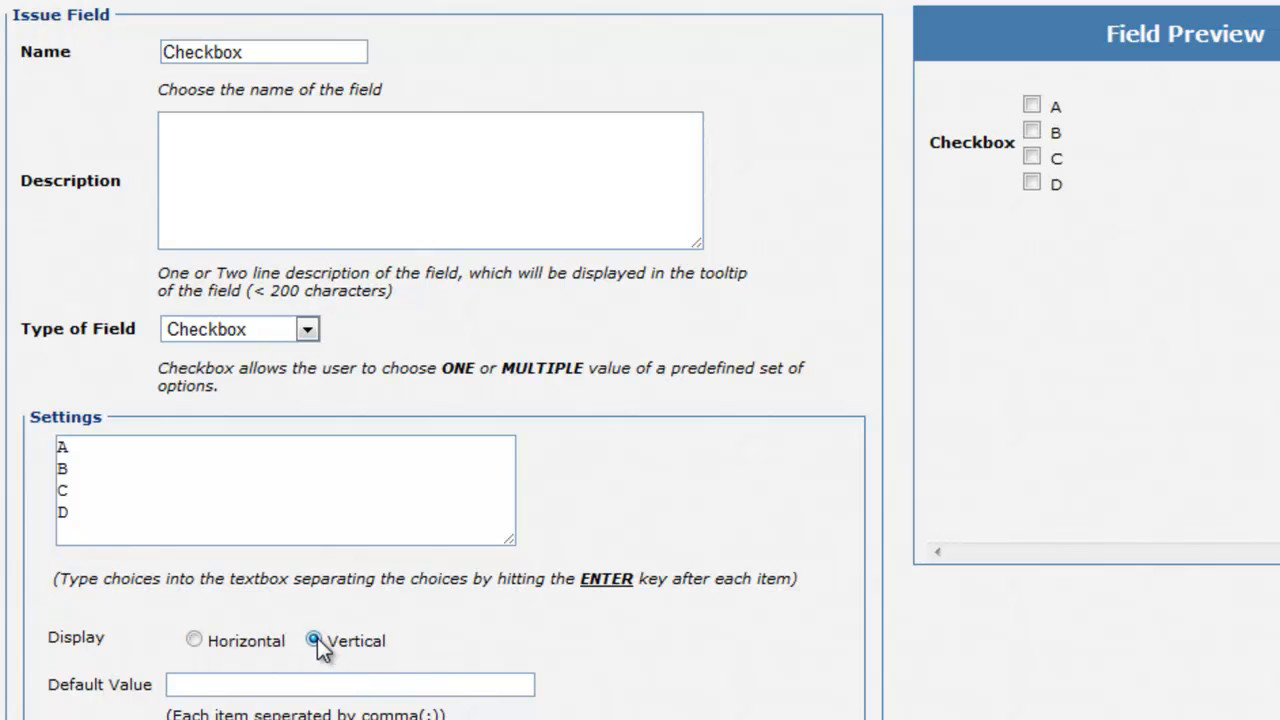
click(194, 641)
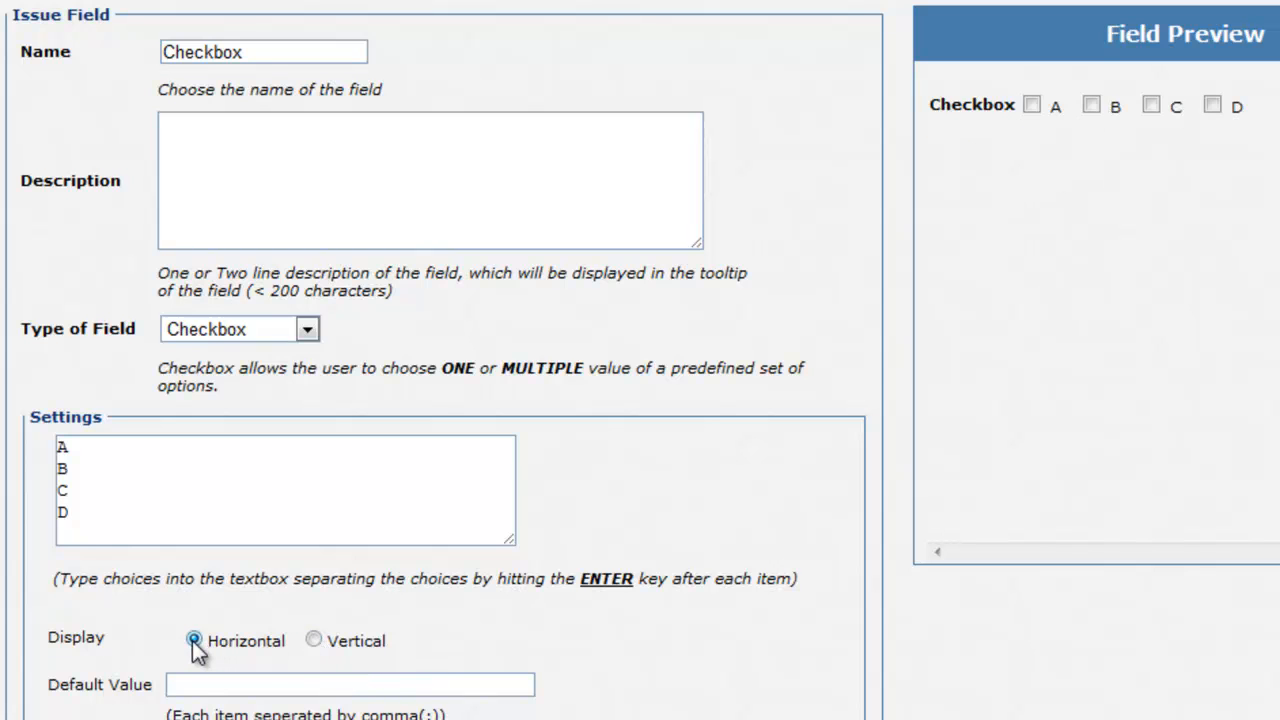
click(230, 688)
text(C)
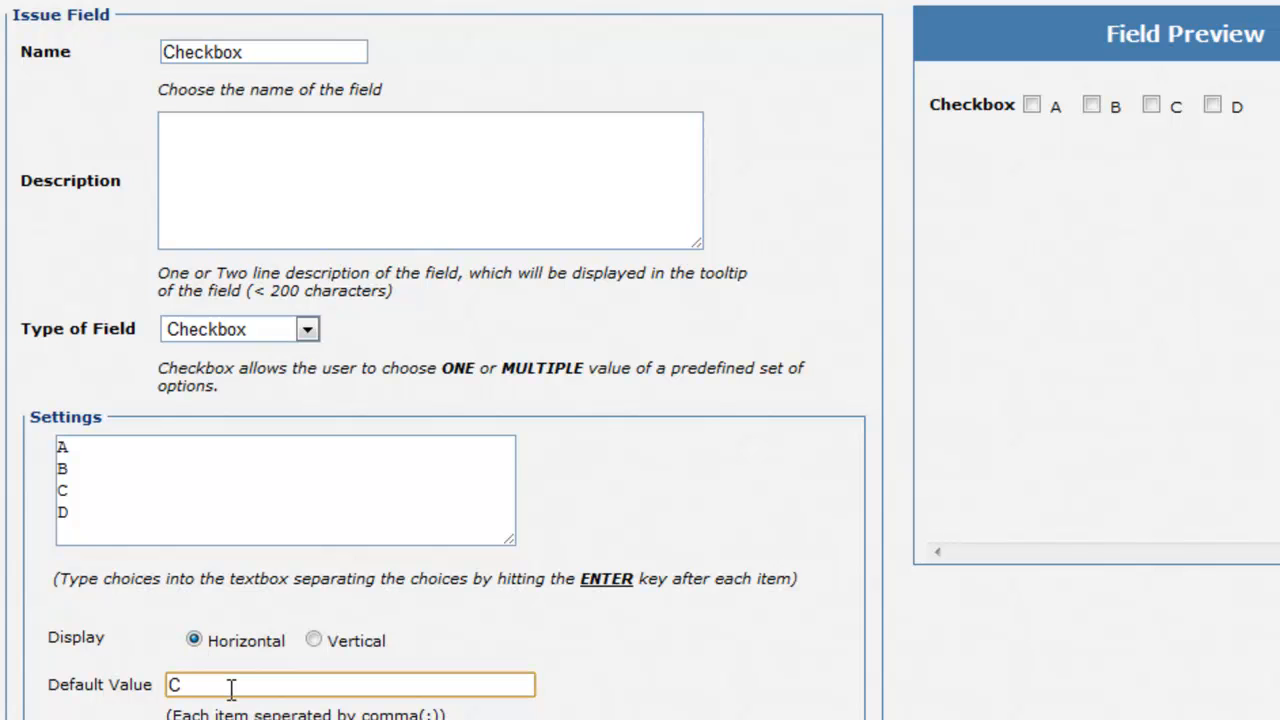
text(;D)
click(590, 683)
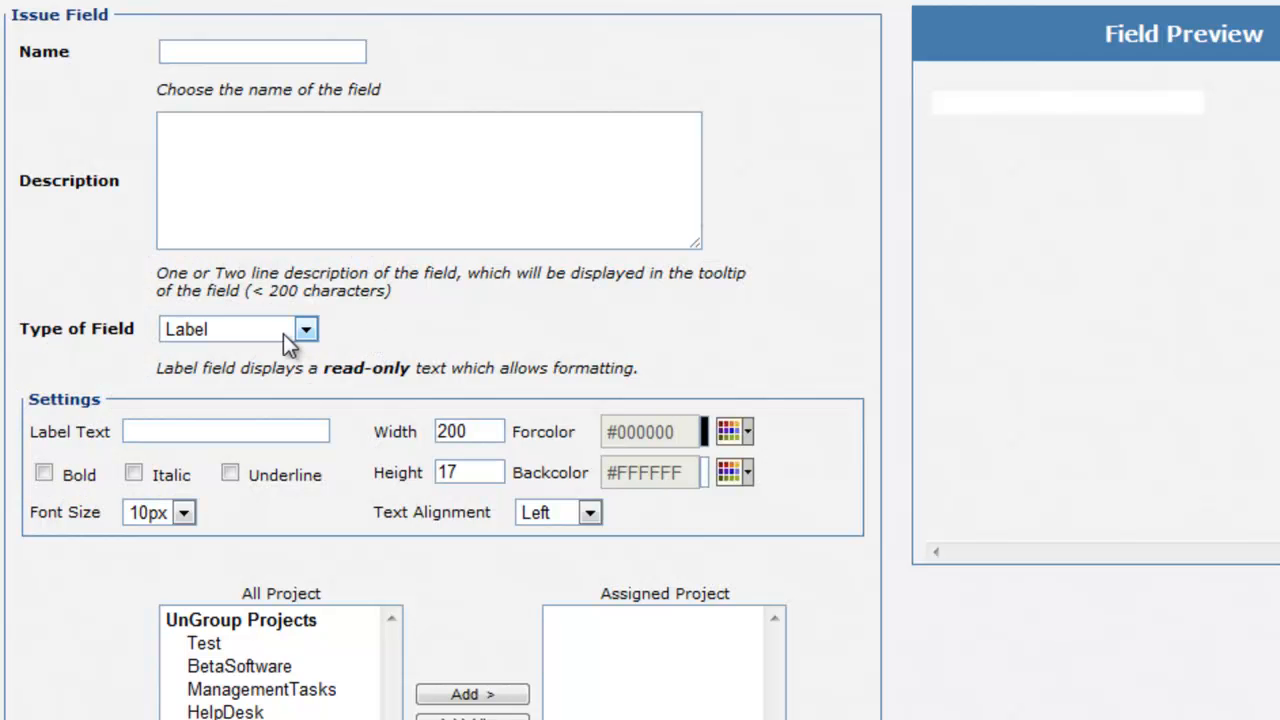
Step: Enter 'Personal Details' as the label text and adjust the label's width and height
click(225, 430)
text(Personal Details)
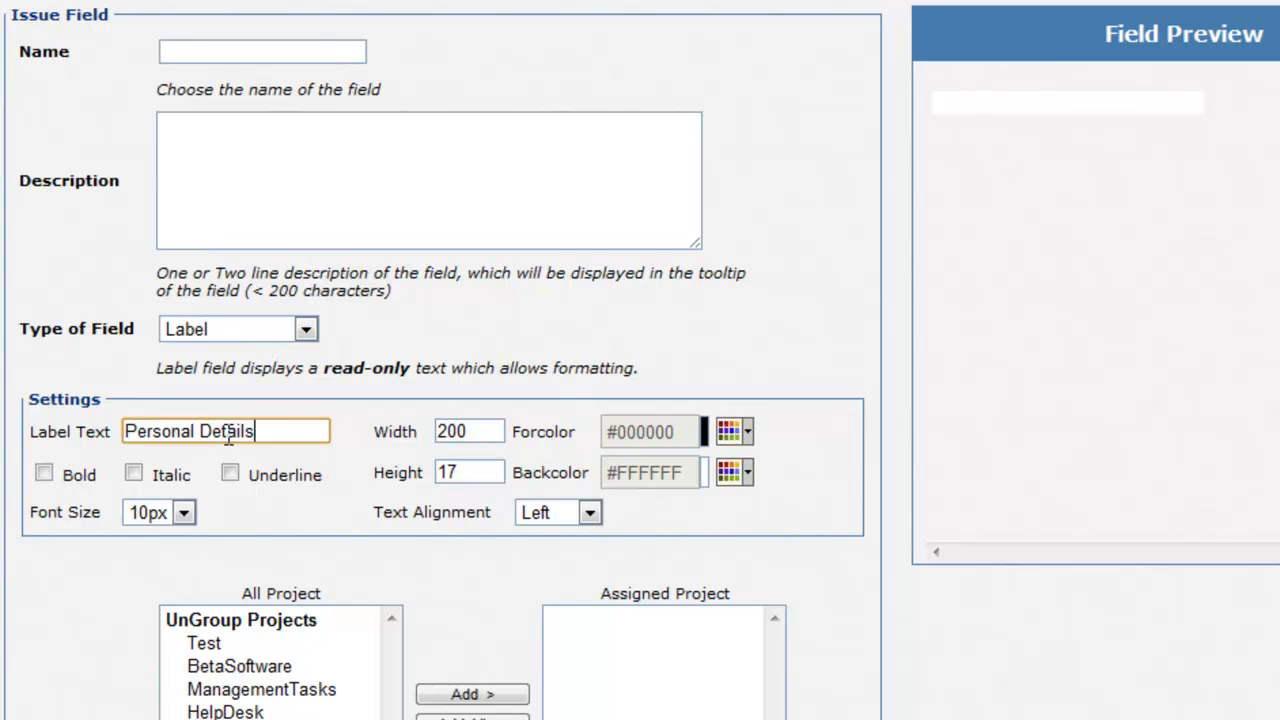
click(340, 438)
click(478, 431)
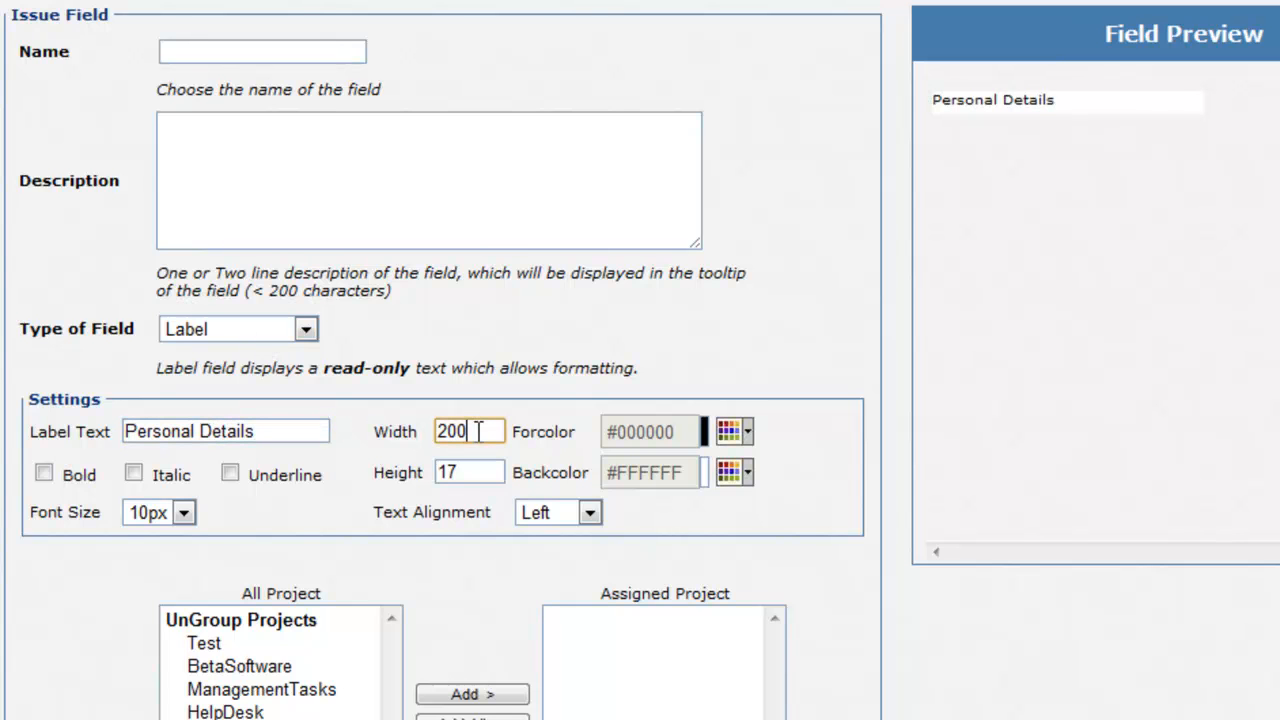
click(488, 471)
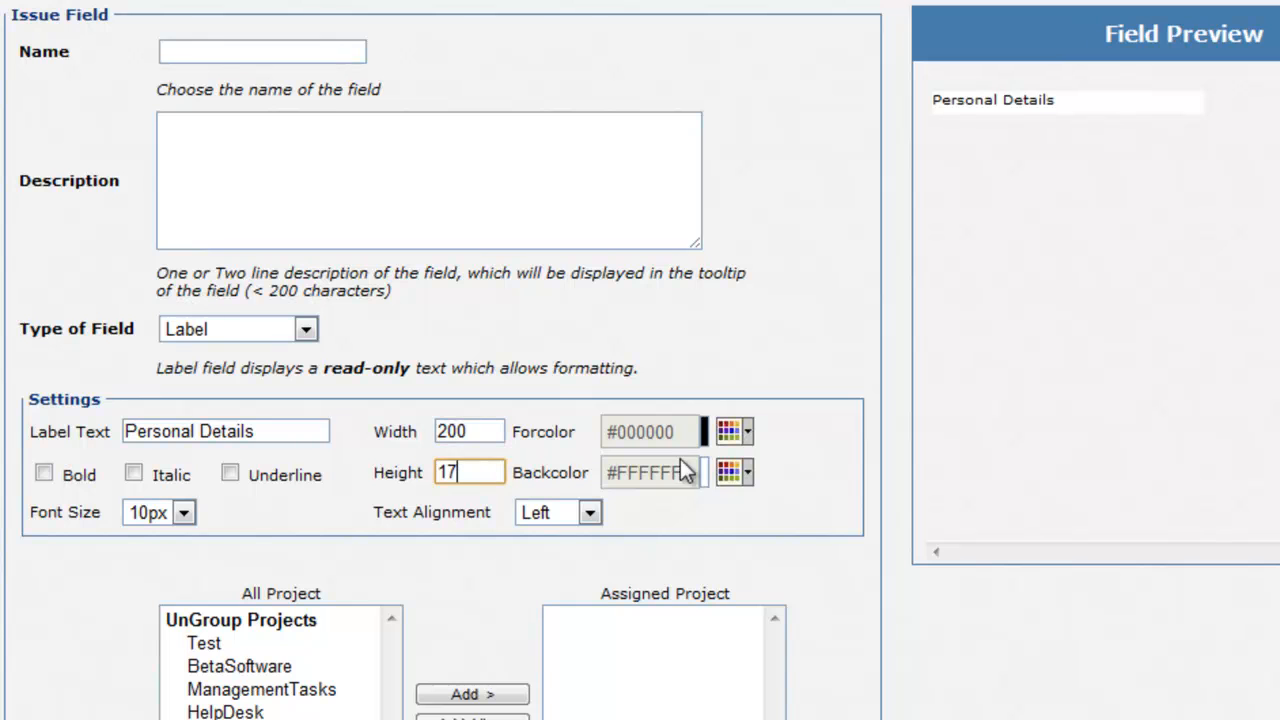
Step: Colour the label text red (#CC3300) on a green (#99FF00) background
click(752, 440)
click(799, 530)
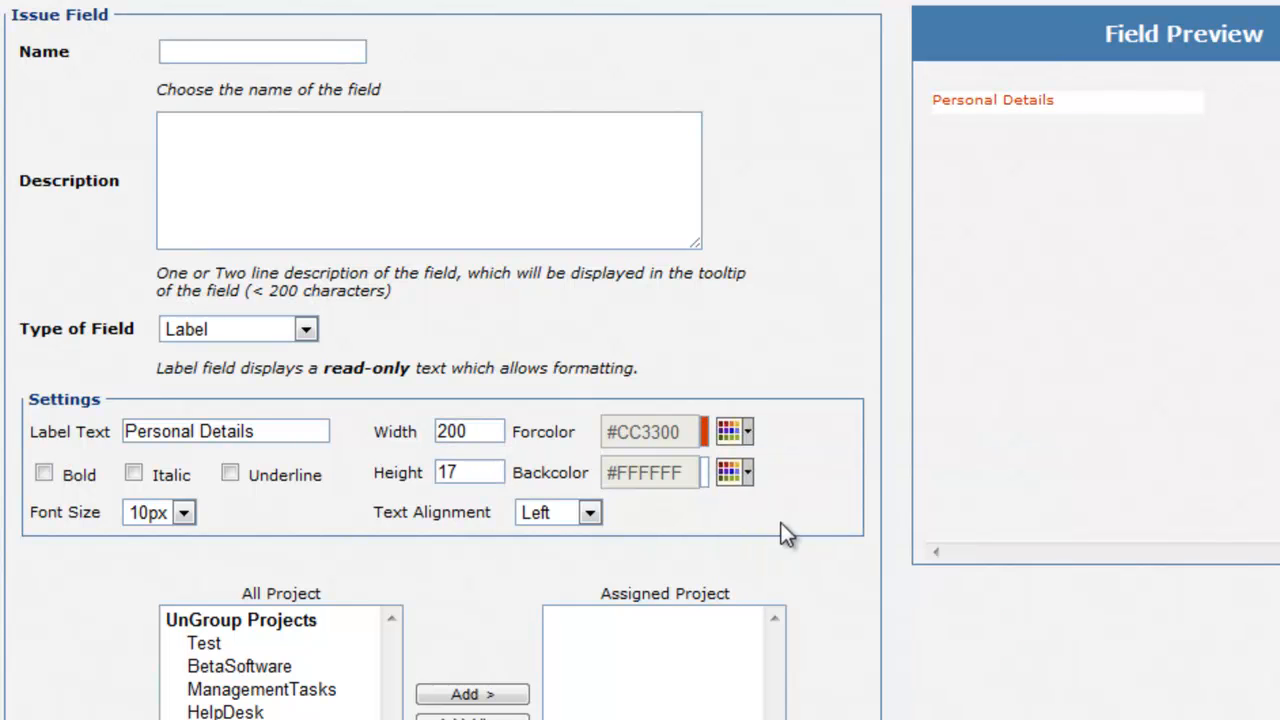
click(732, 476)
click(858, 614)
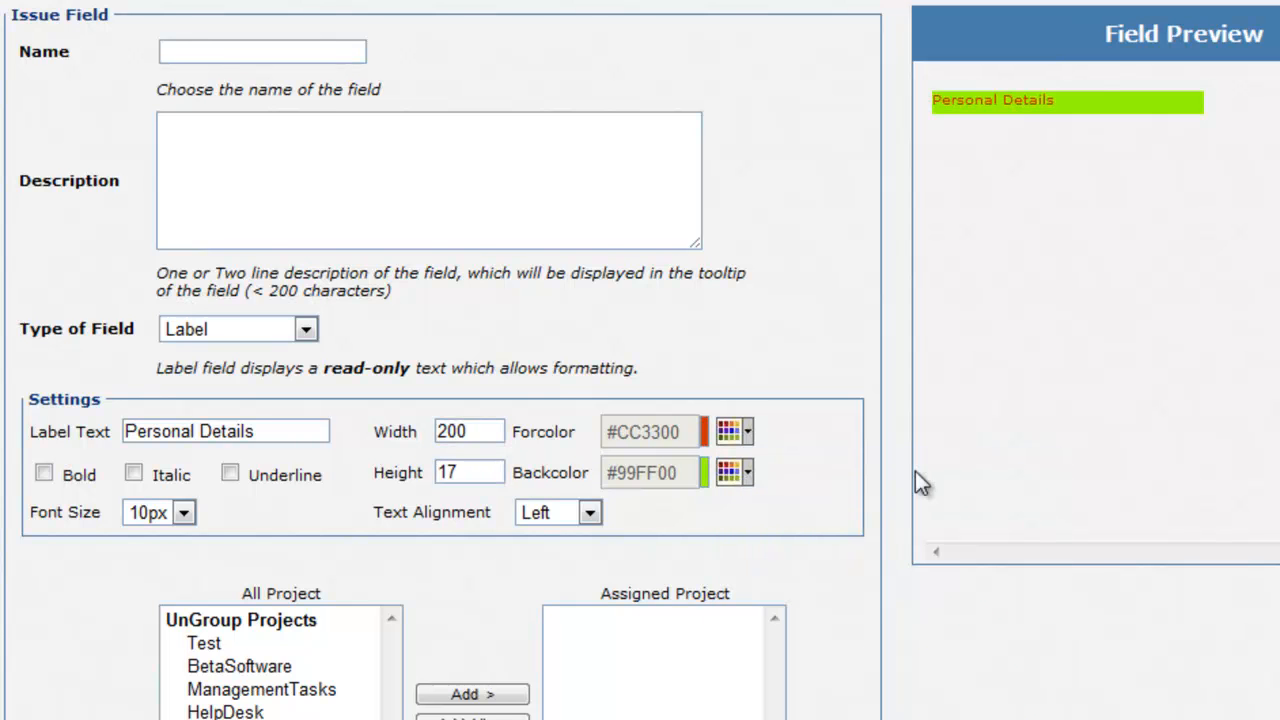
Step: Make the label bold, italic and underlined at 16px font size, centre-aligned
click(44, 474)
click(134, 474)
click(233, 475)
click(183, 512)
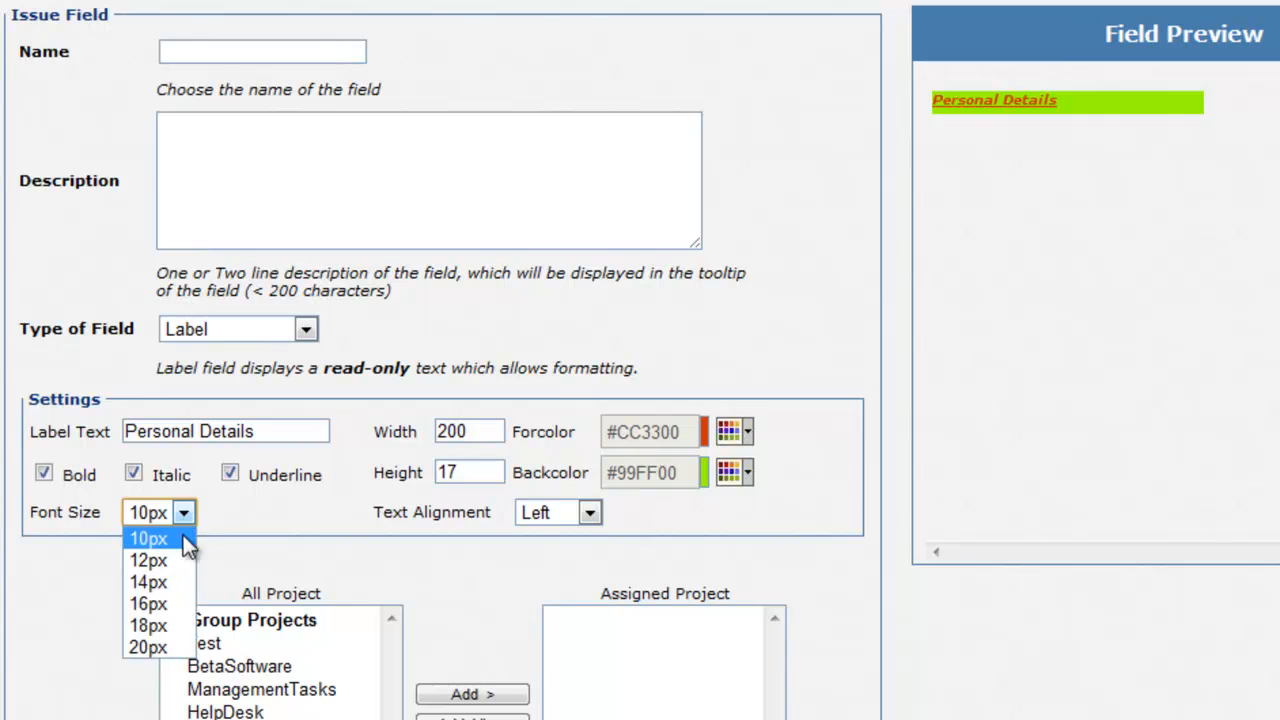
click(170, 603)
click(588, 513)
click(555, 560)
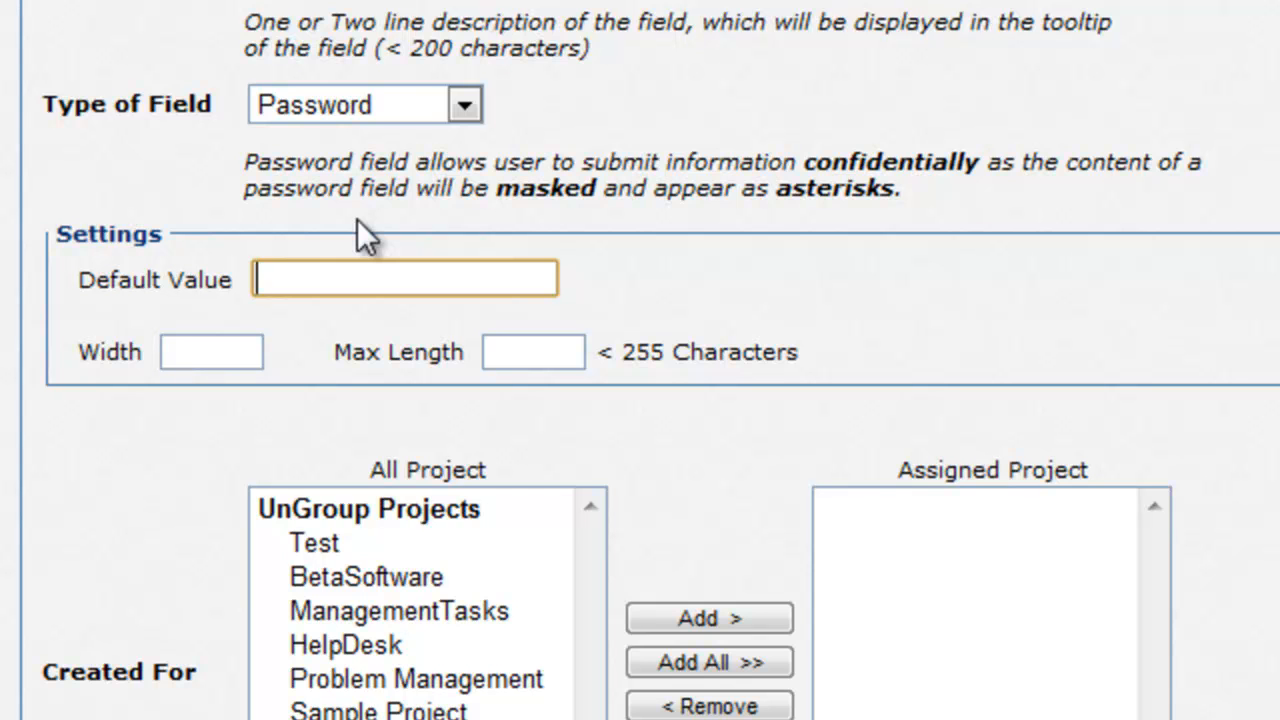
Step: Give the Password field a masked default value, then select its Width and Max Length boxes
text(test12345)
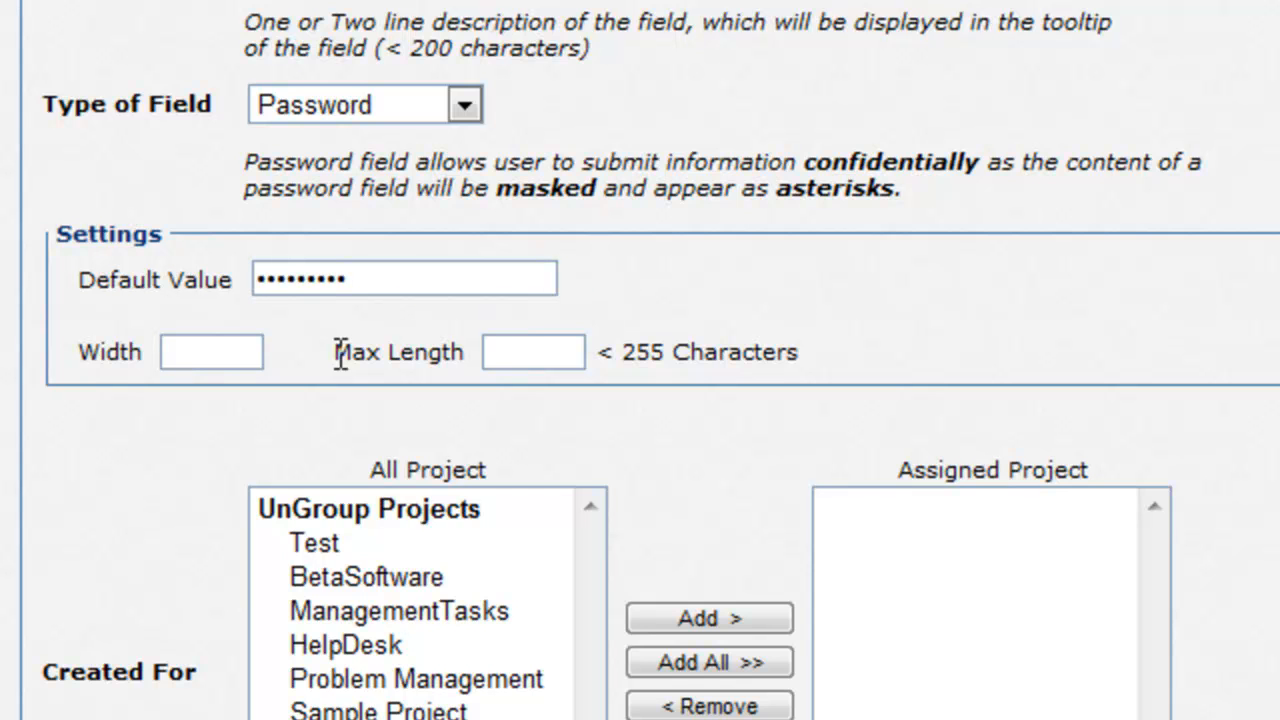
click(227, 352)
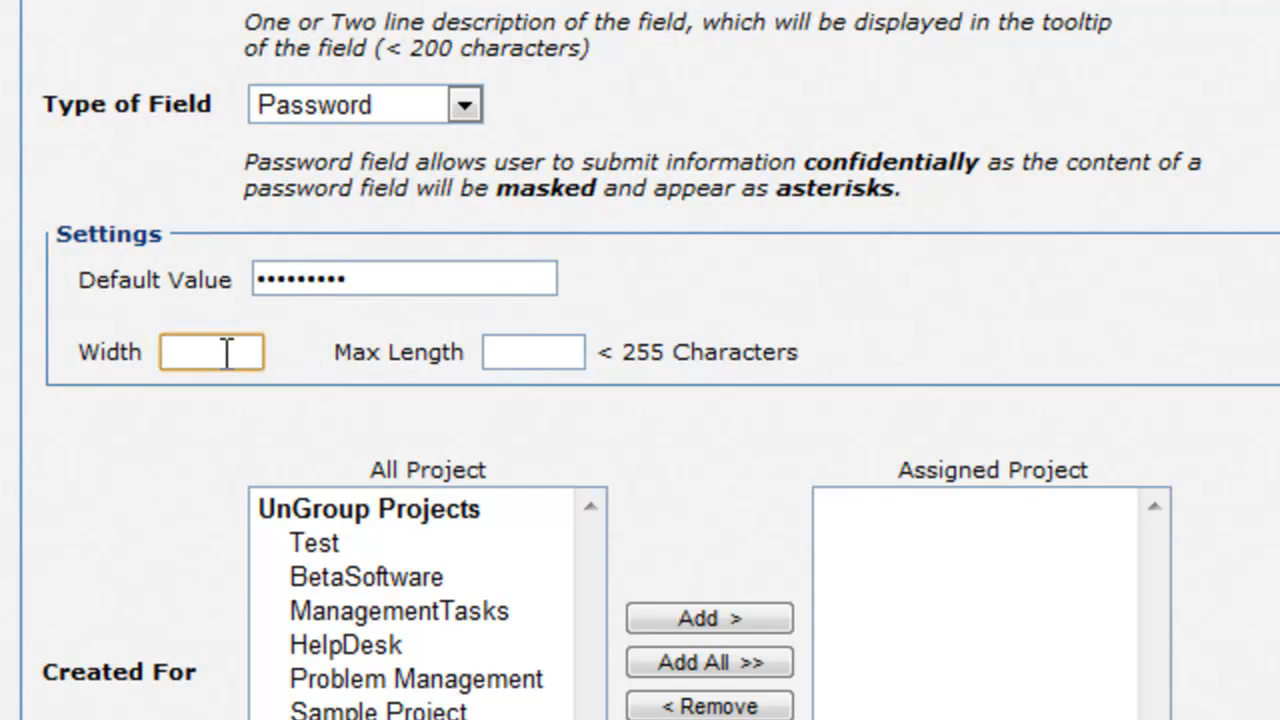
click(548, 346)
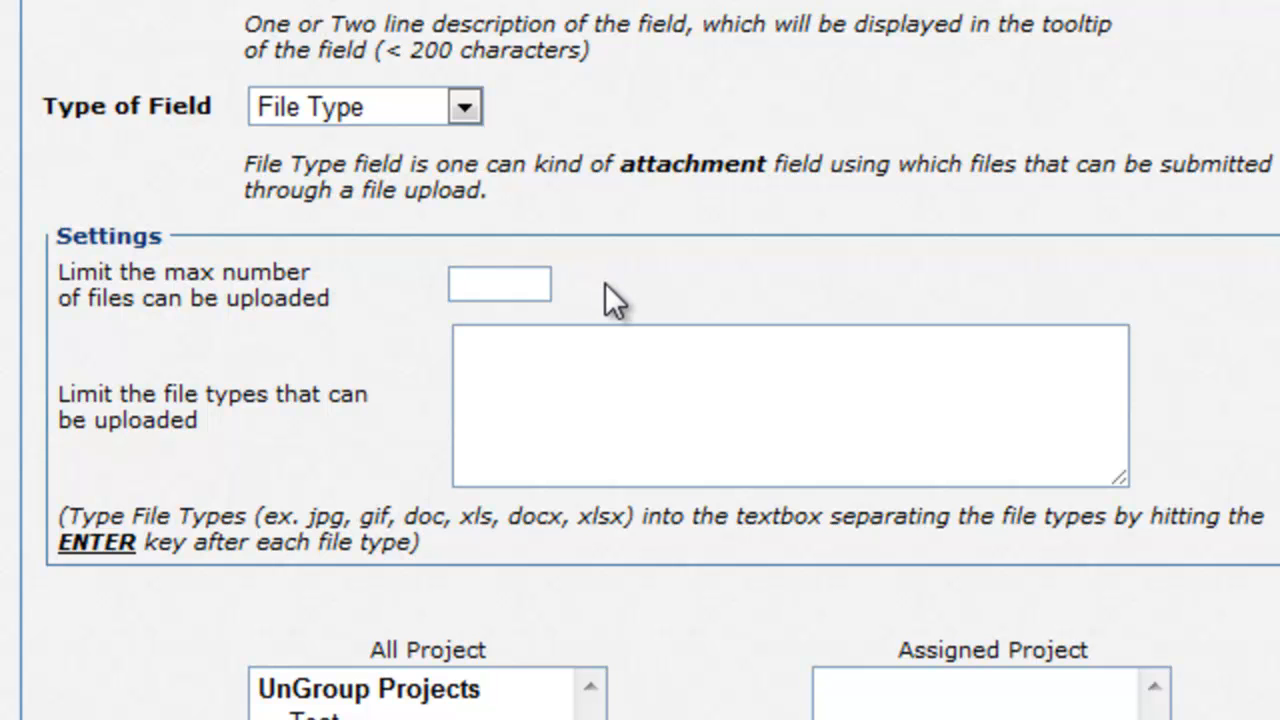
Step: Limit the File Type field to 3 files and list jpg as the first allowed extension
click(513, 287)
text(3)
click(669, 287)
click(645, 378)
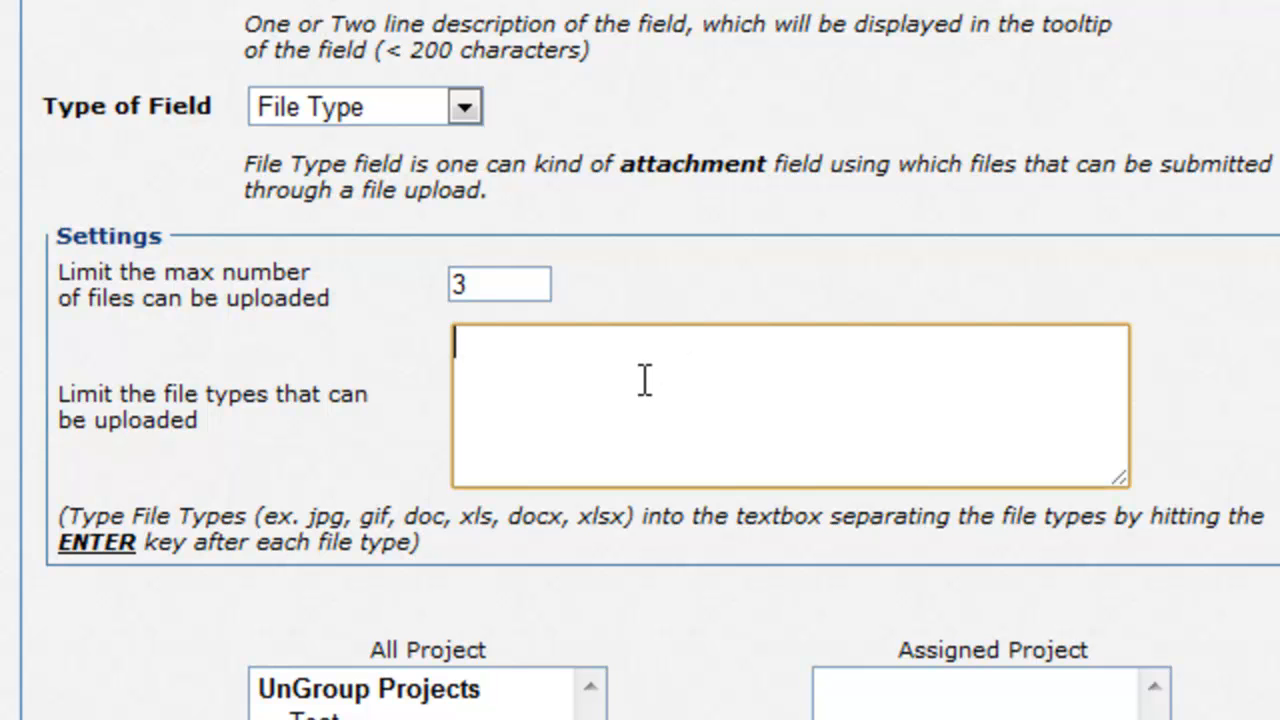
text(jpg)
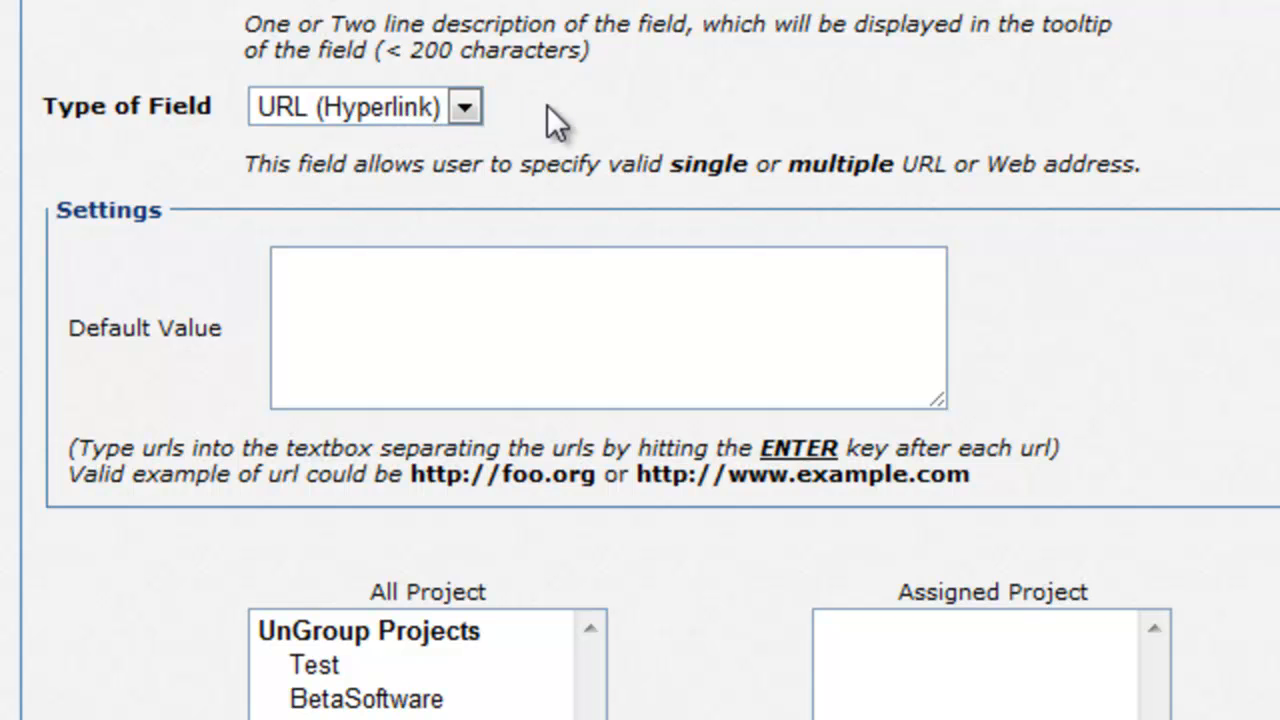
click(529, 280)
text(http://www.google.com)
key(Return)
text(http://www.)
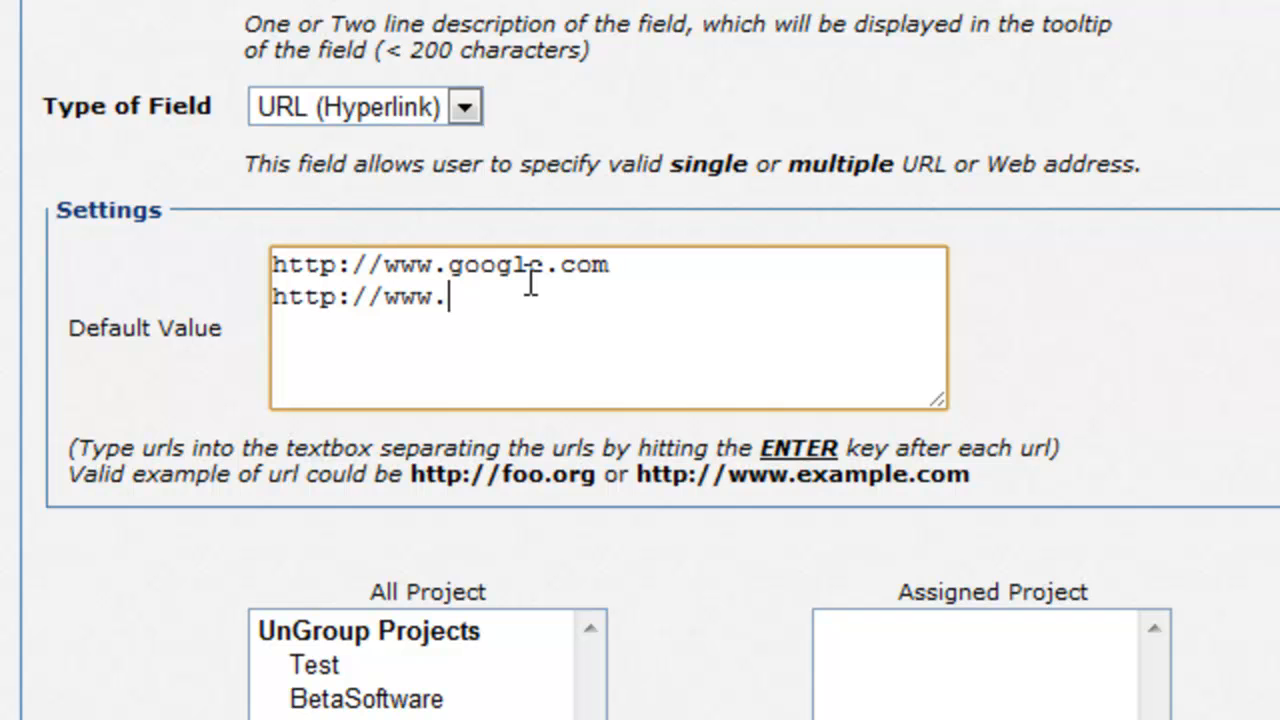
text(yahoo.com)
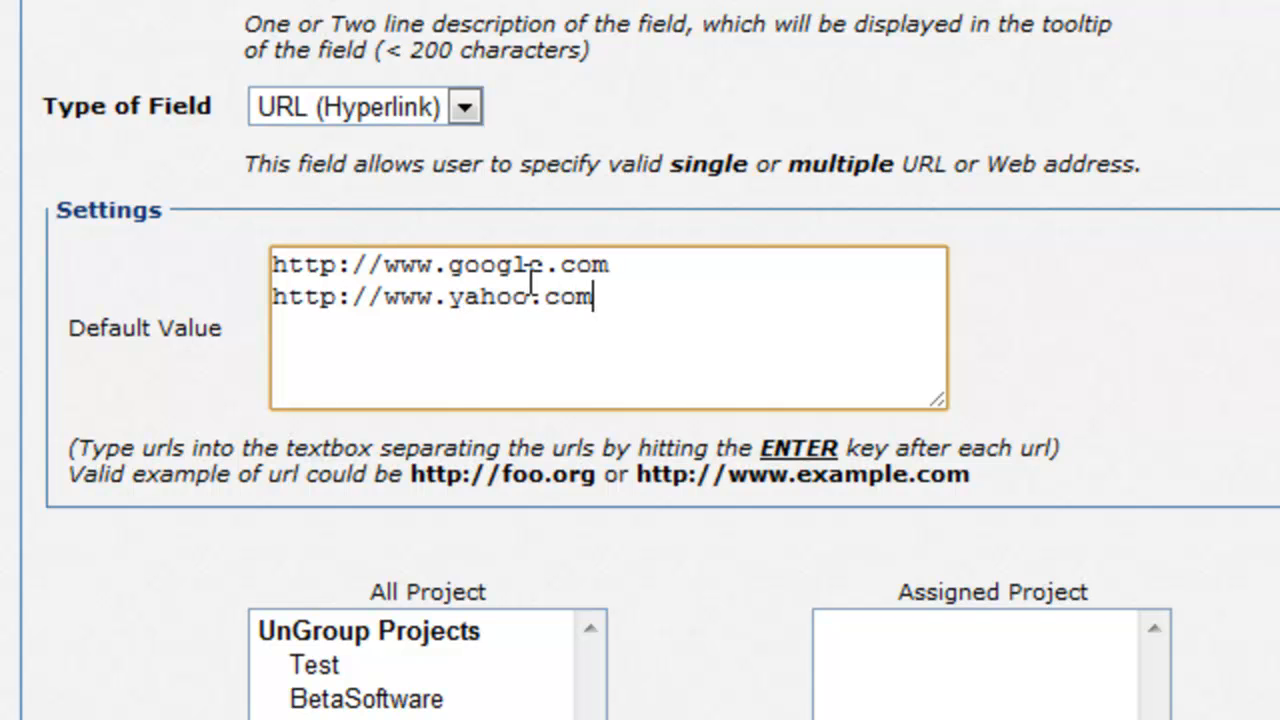
click(1077, 397)
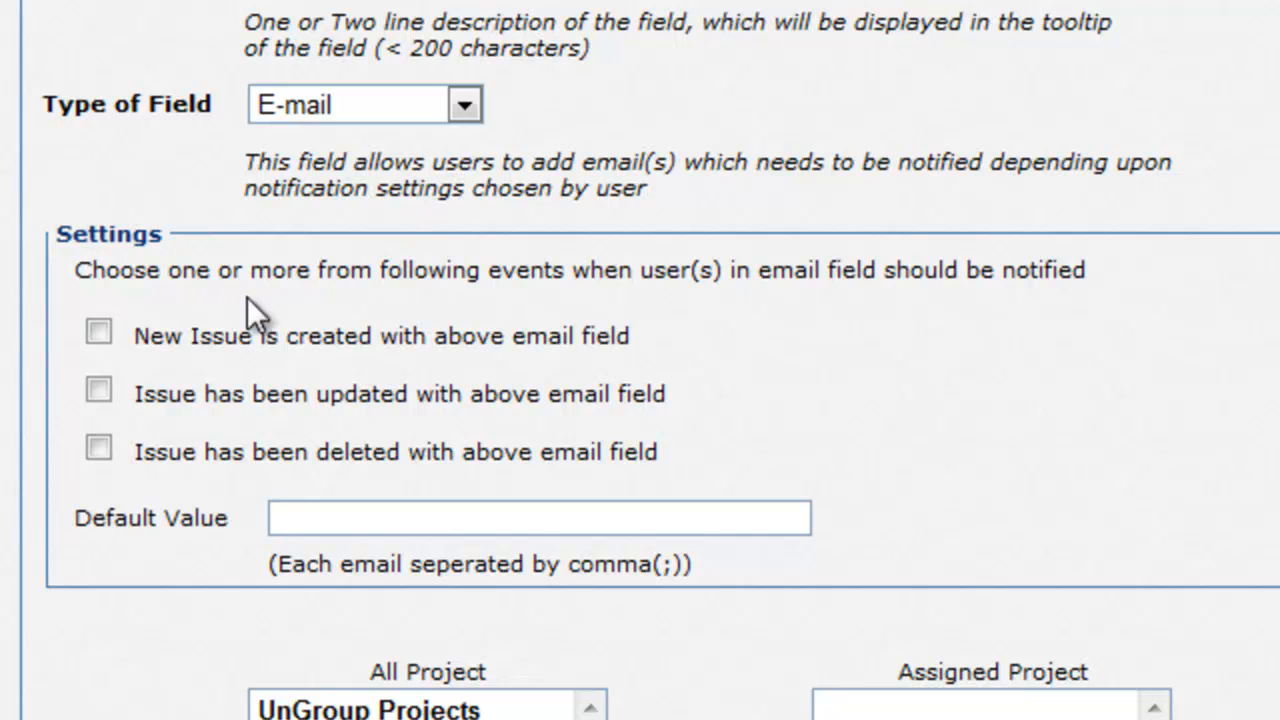
Step: Enable the new-issue notification for the E-mail field and paste in its default addresses
click(98, 333)
click(362, 517)
key(ctrl+v)
click(923, 520)
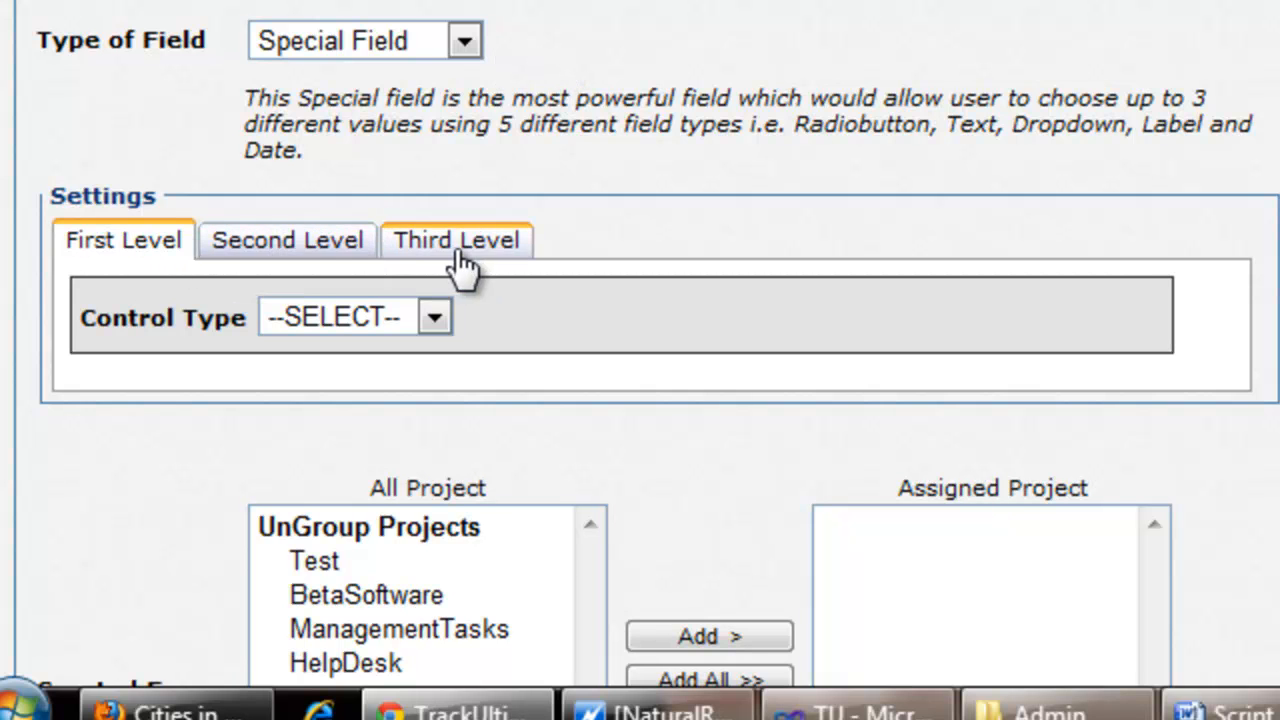
Step: Check the first-level control type, then preview C-S-City with UK, Middlesex and Bay Lake
click(435, 318)
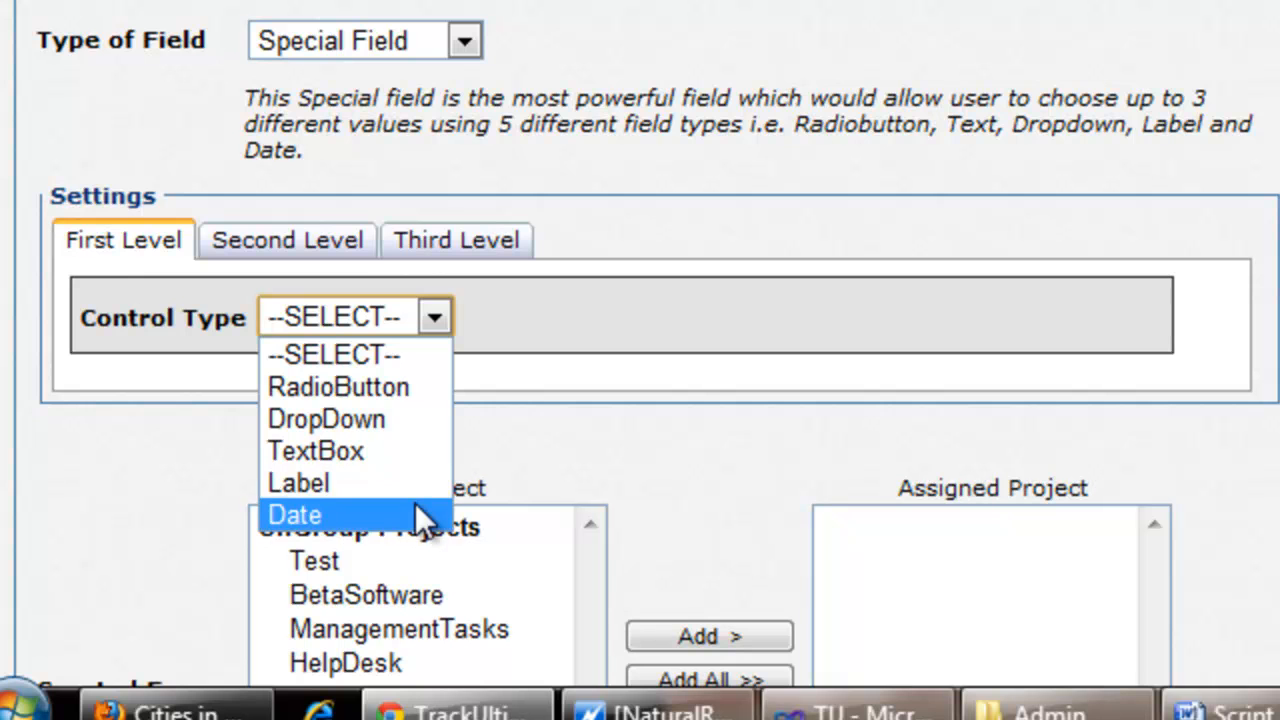
click(557, 447)
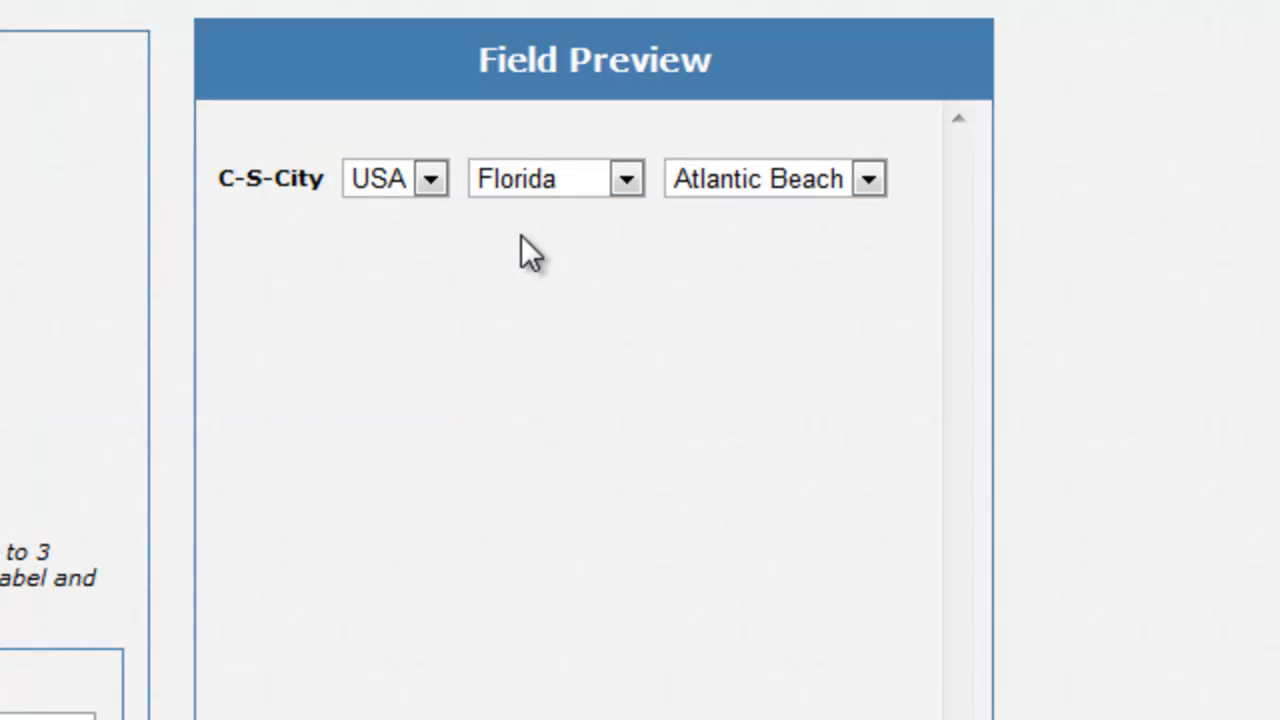
click(432, 182)
click(435, 249)
click(520, 182)
click(547, 245)
click(719, 186)
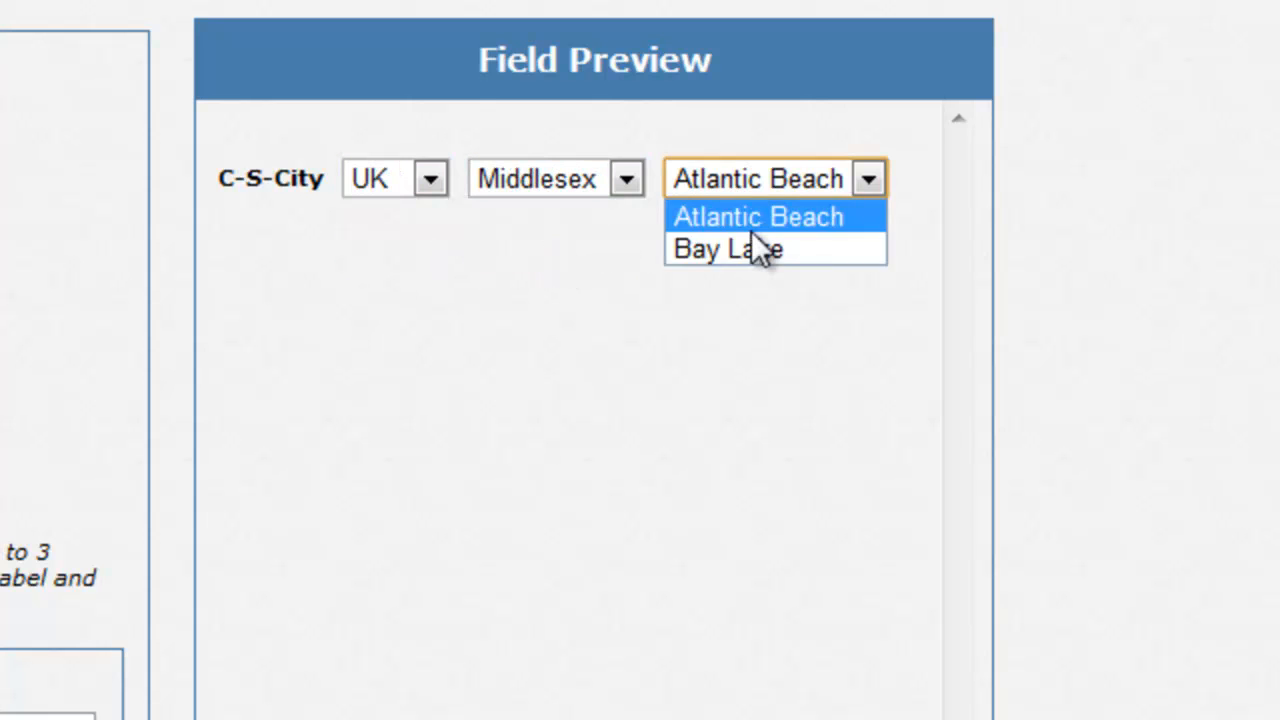
click(749, 250)
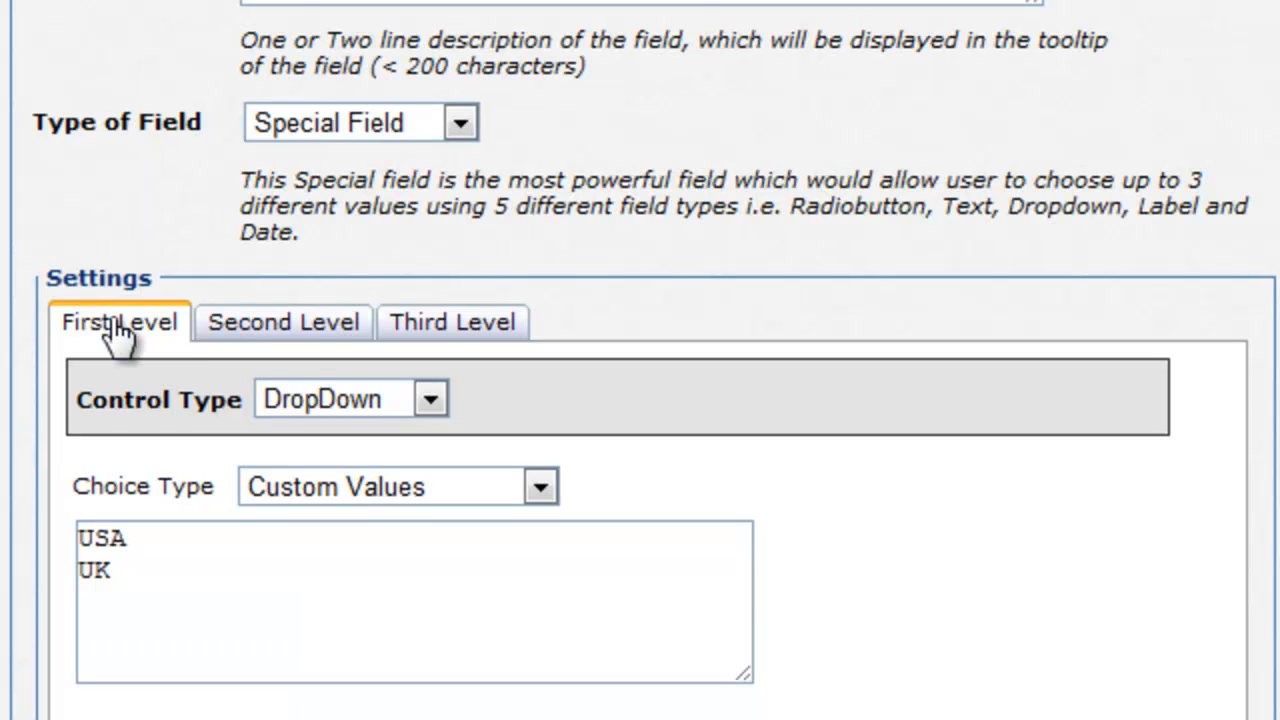
Step: Keep the first level as a DropDown and review its USA and UK values
click(397, 397)
click(353, 403)
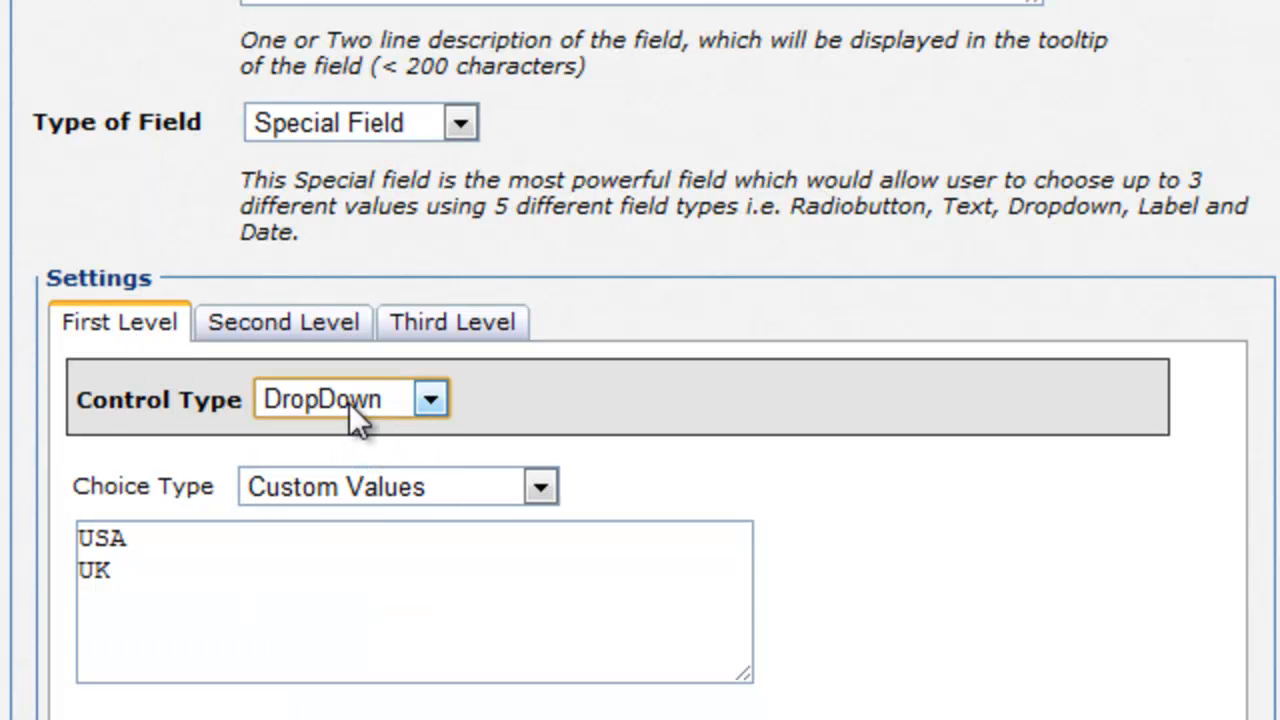
click(258, 622)
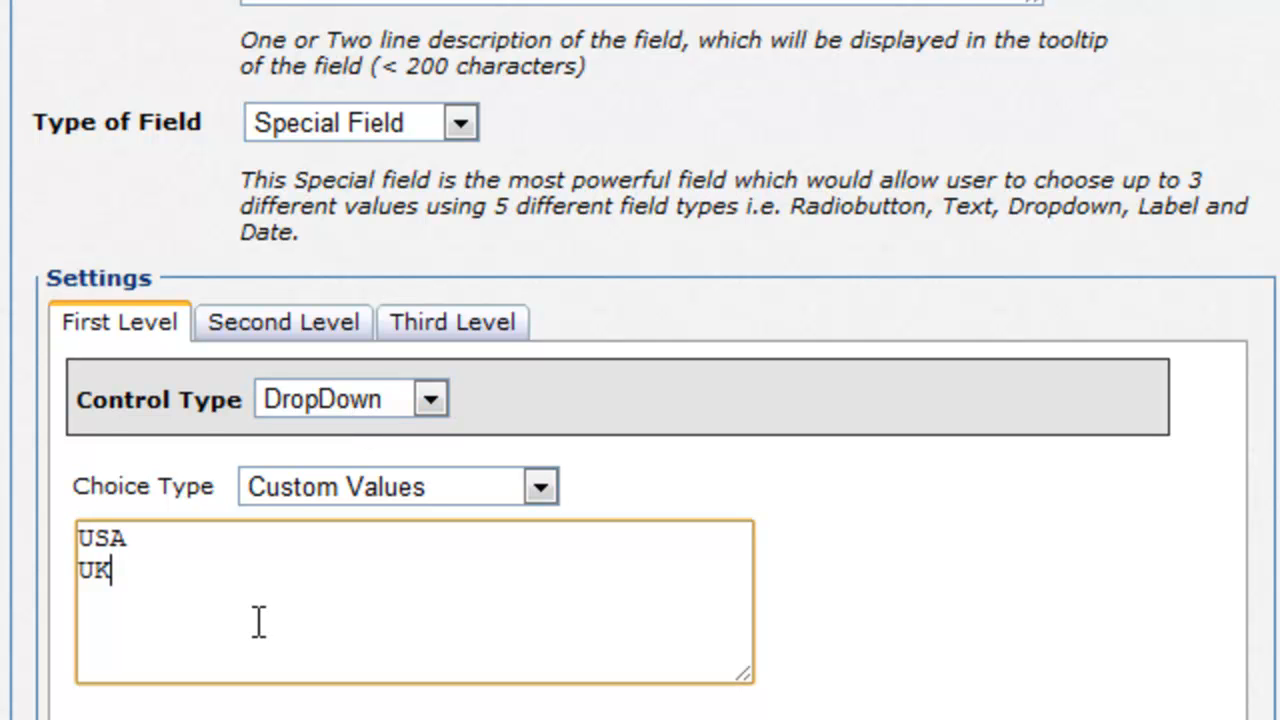
Step: Make the second level a dependent DropDown: Florida, New York, California under USA; Hampshire, Middlesex under UK
click(270, 340)
click(422, 396)
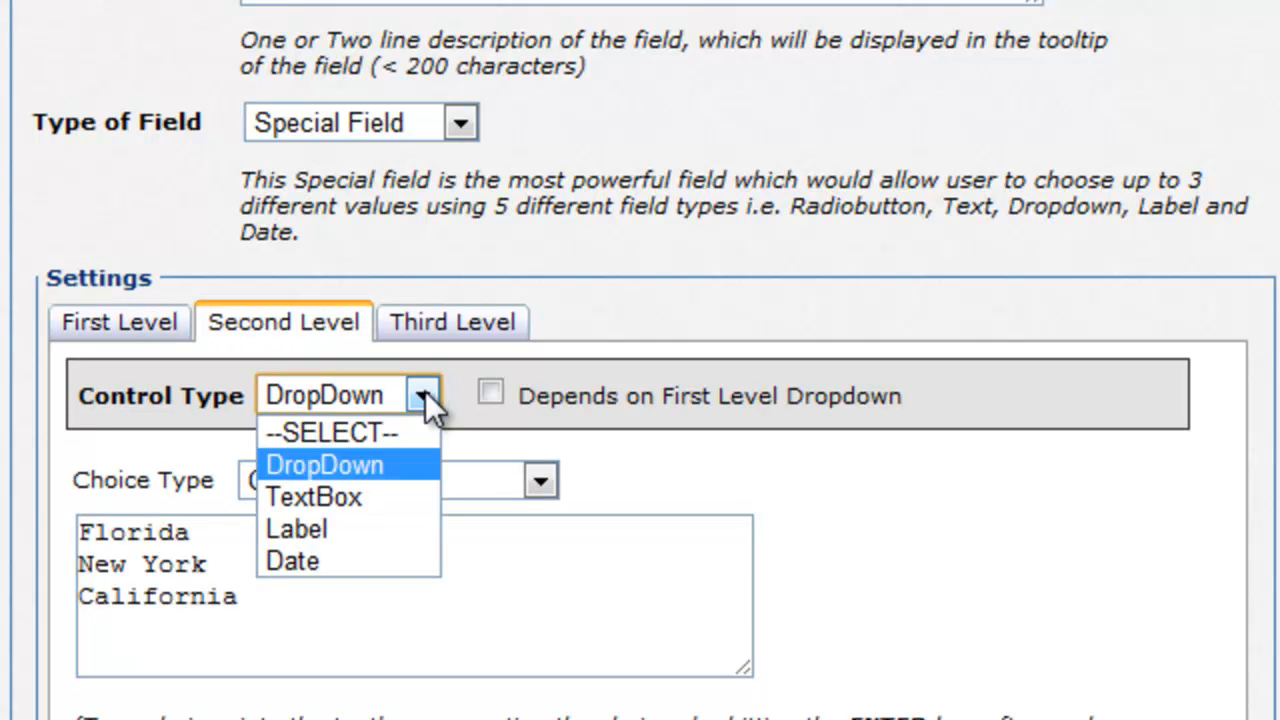
click(425, 462)
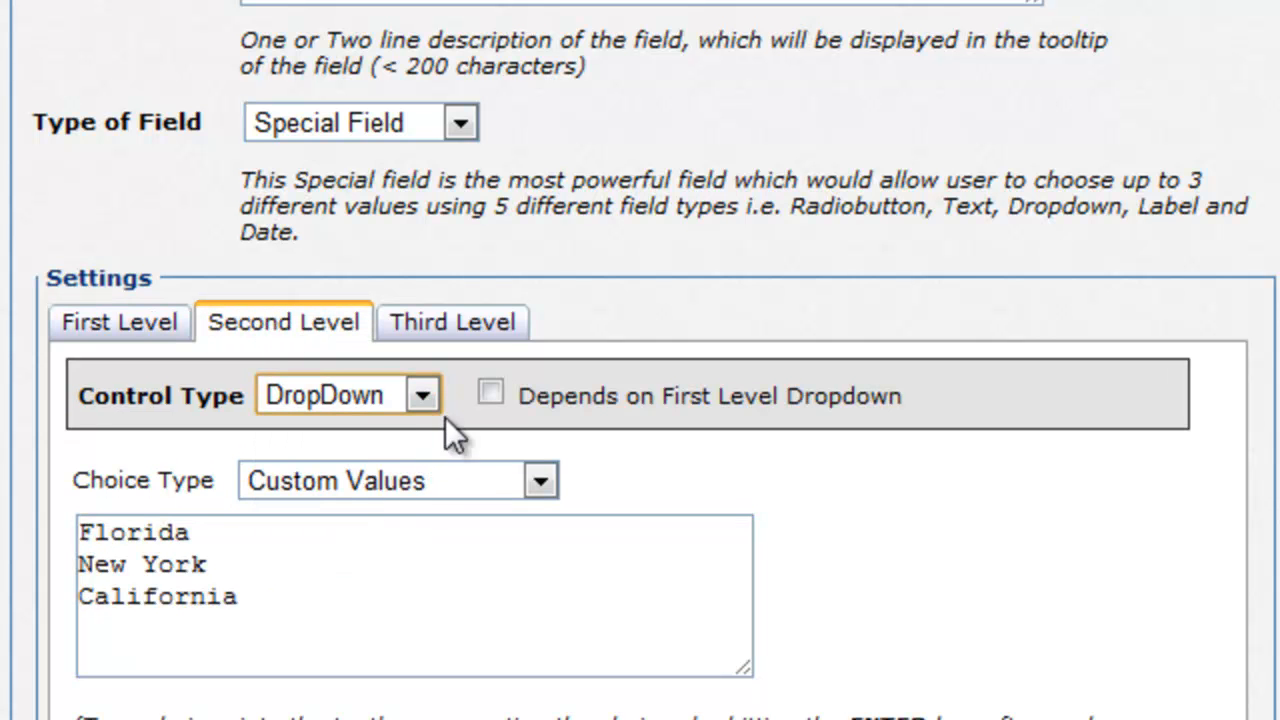
click(491, 394)
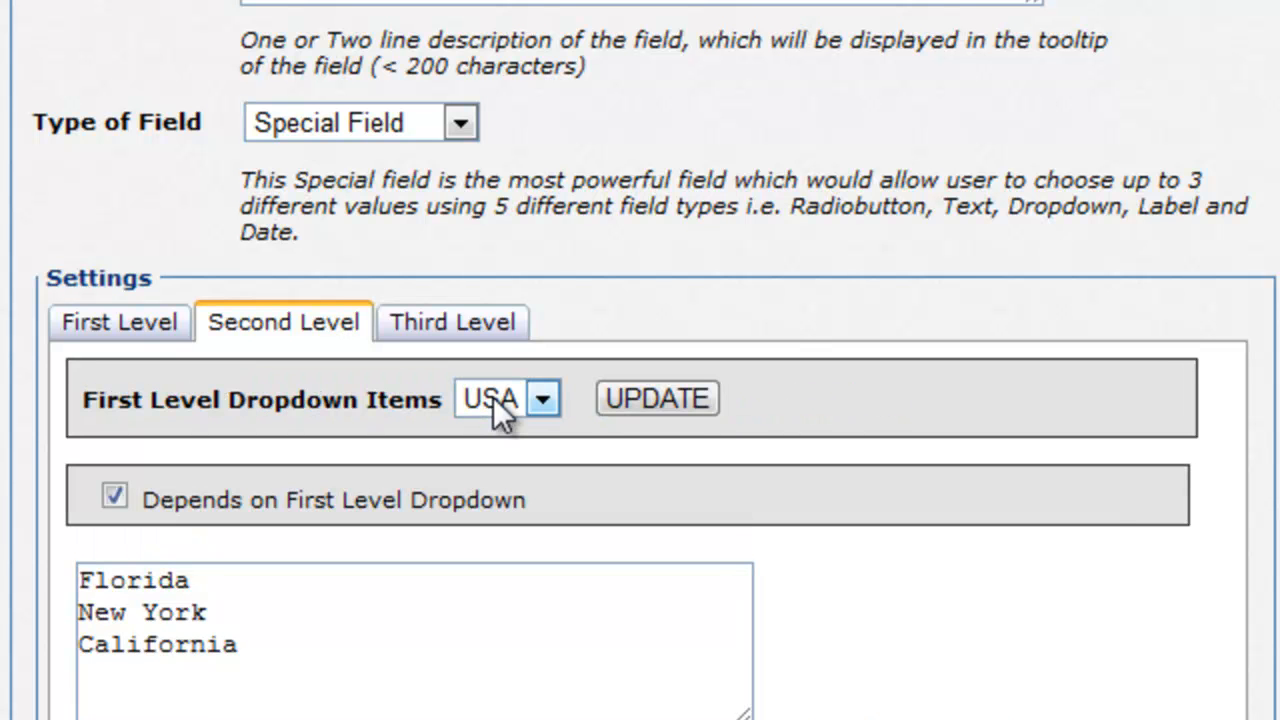
click(291, 658)
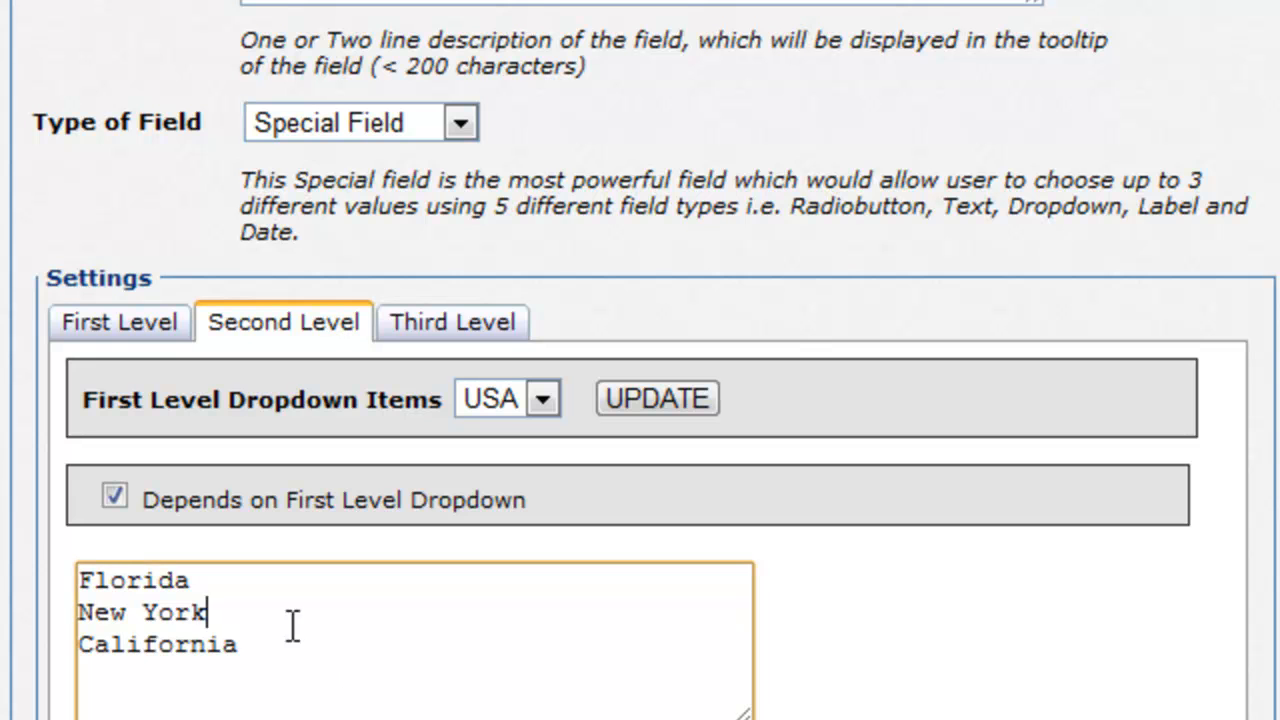
click(542, 398)
click(527, 470)
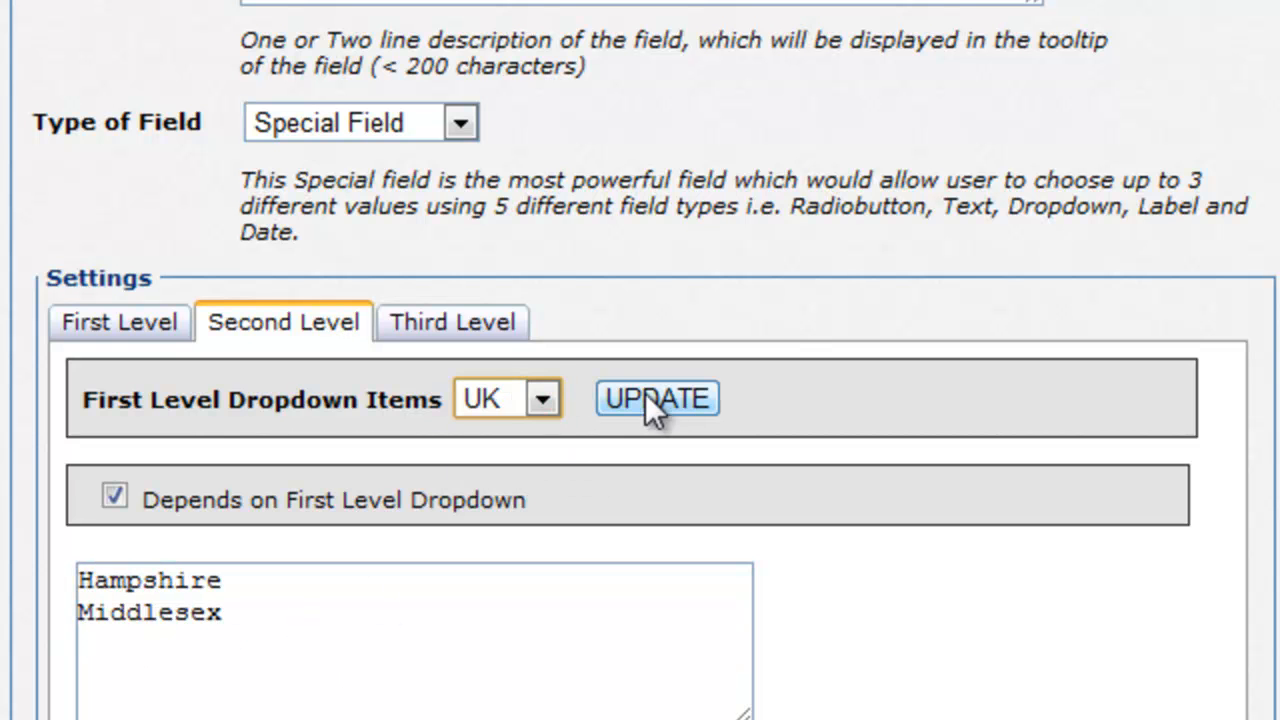
click(465, 337)
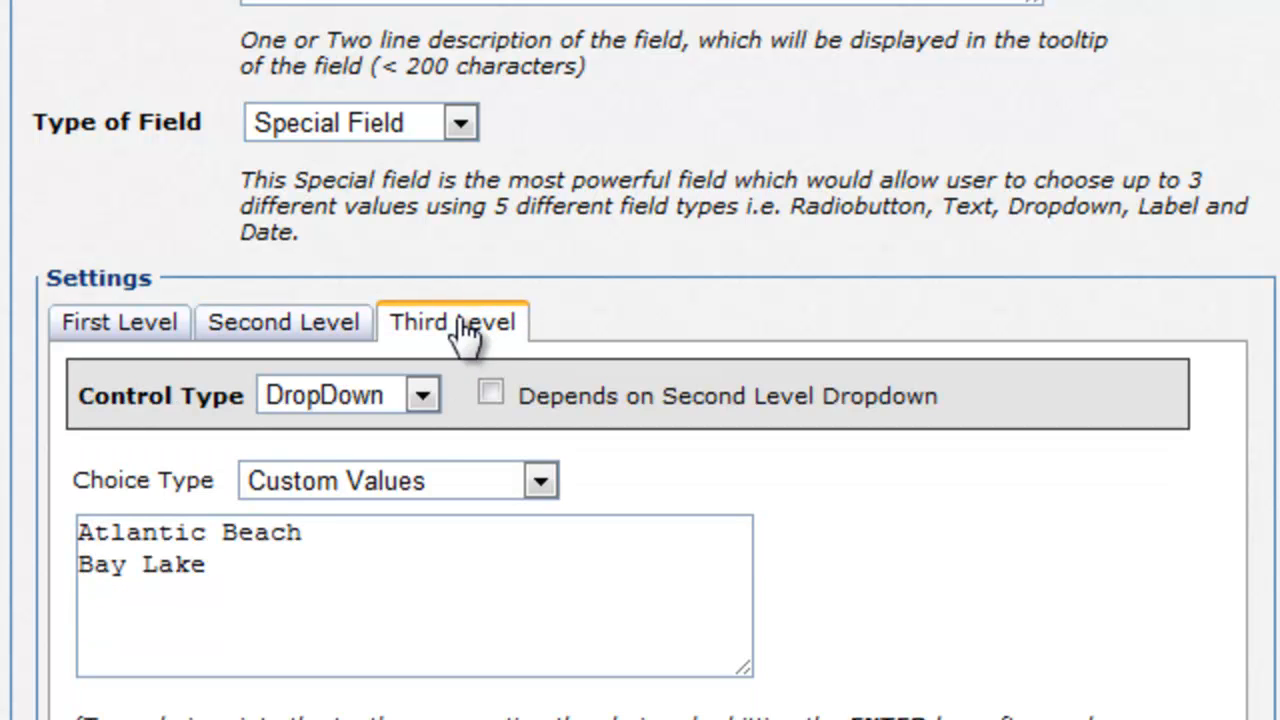
Step: Make the third level a DropDown dependent on the second, with Atlantic Beach and Bay Lake under Florida
click(423, 396)
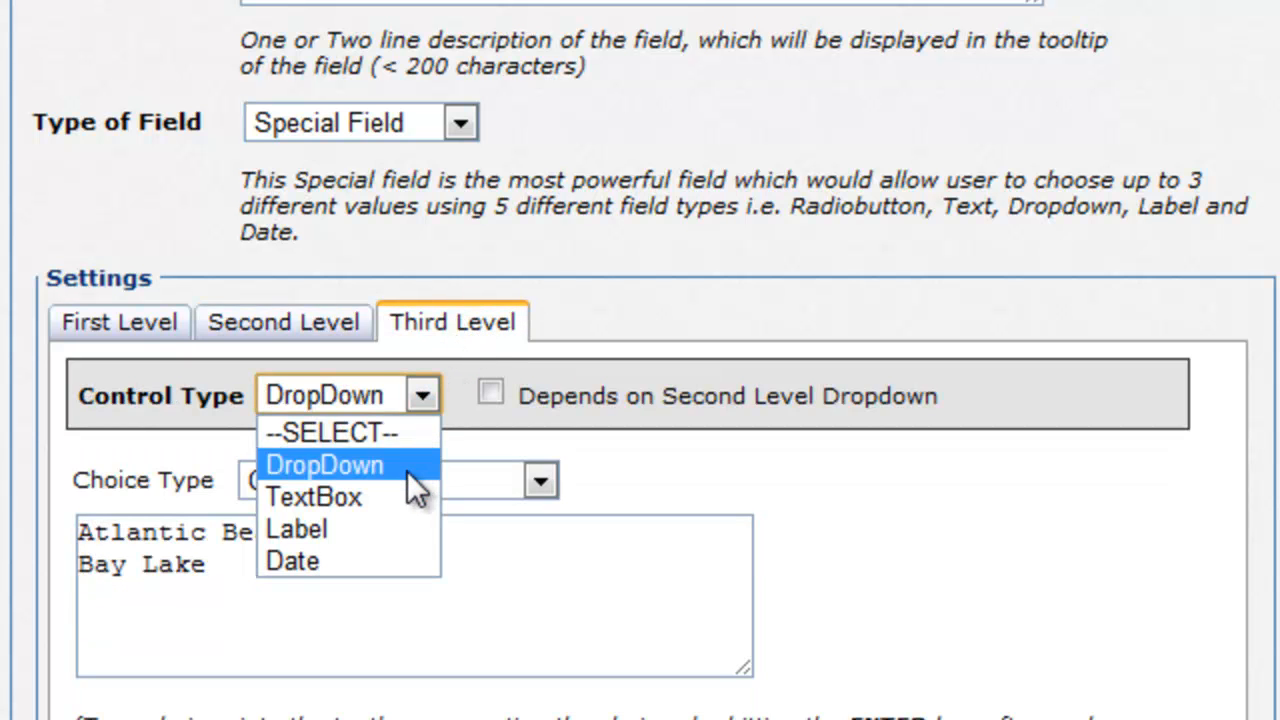
click(425, 403)
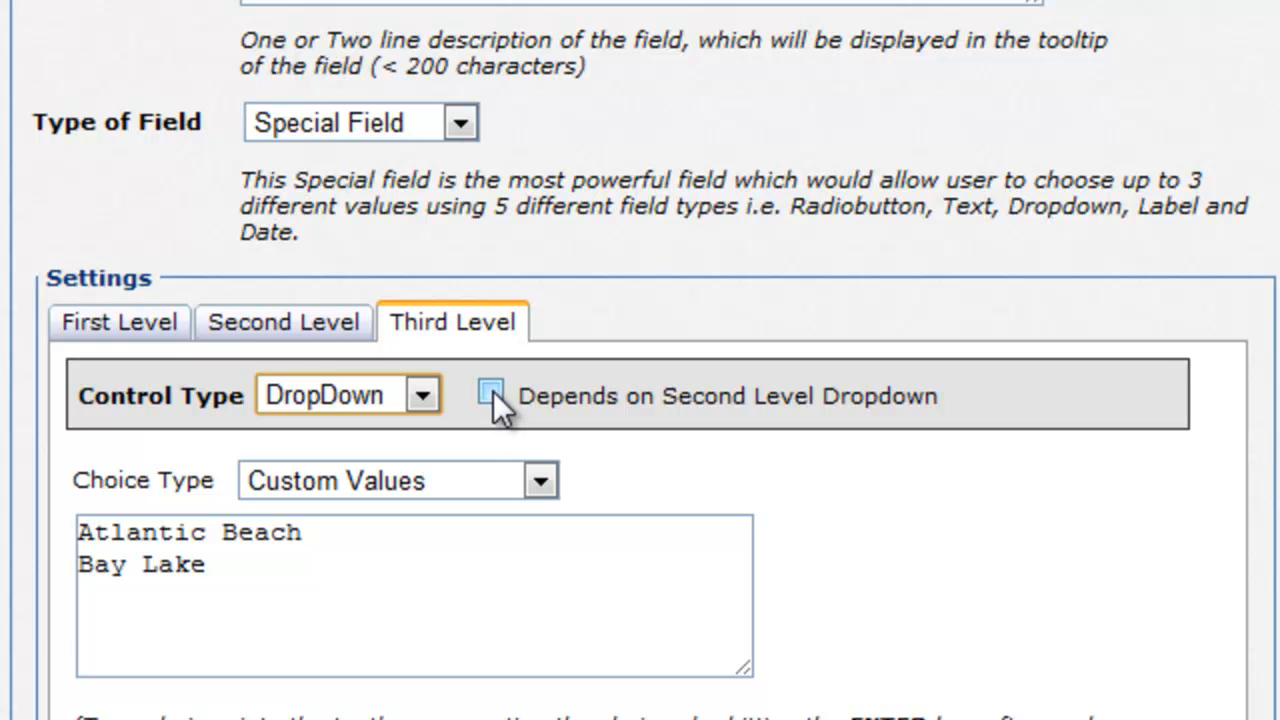
click(491, 395)
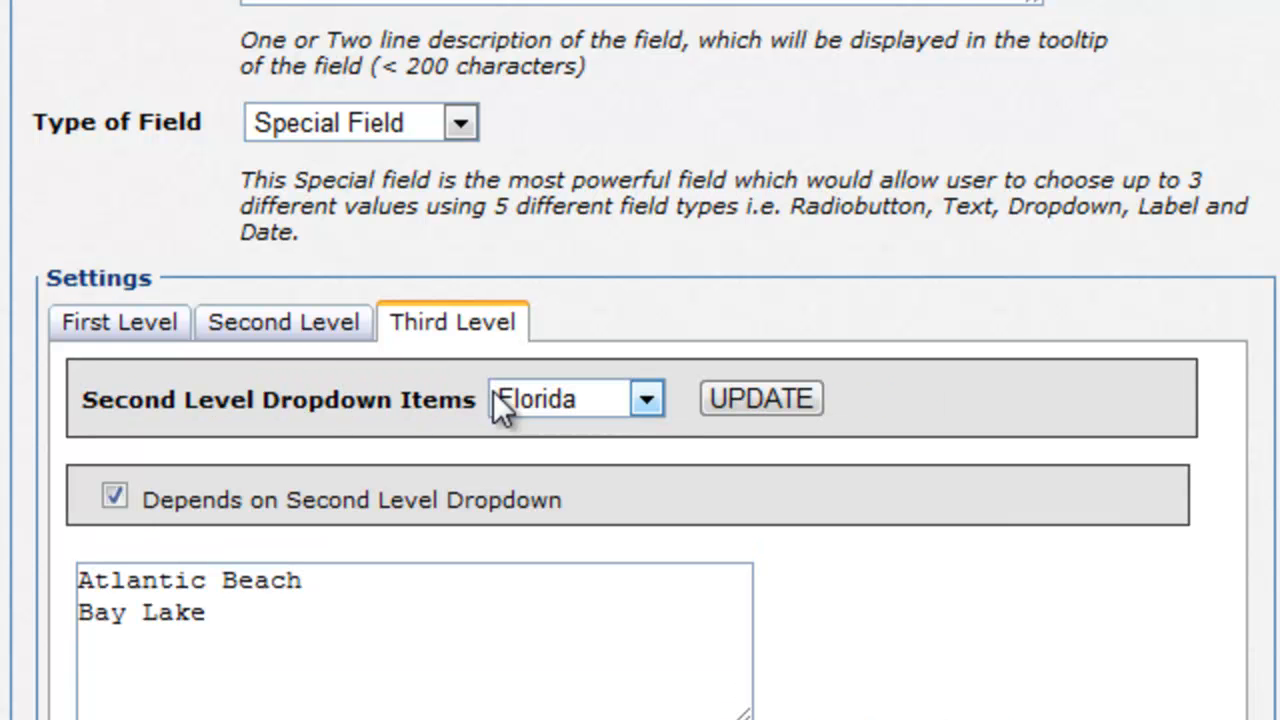
click(477, 651)
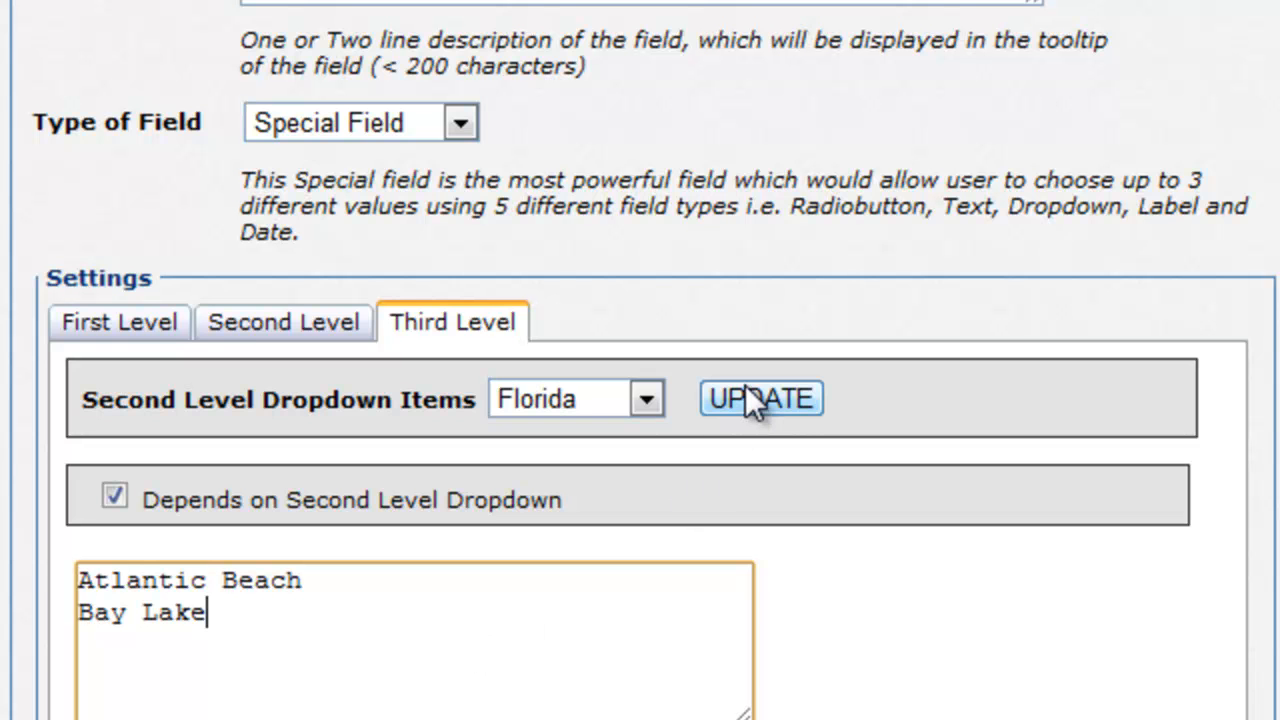
click(650, 396)
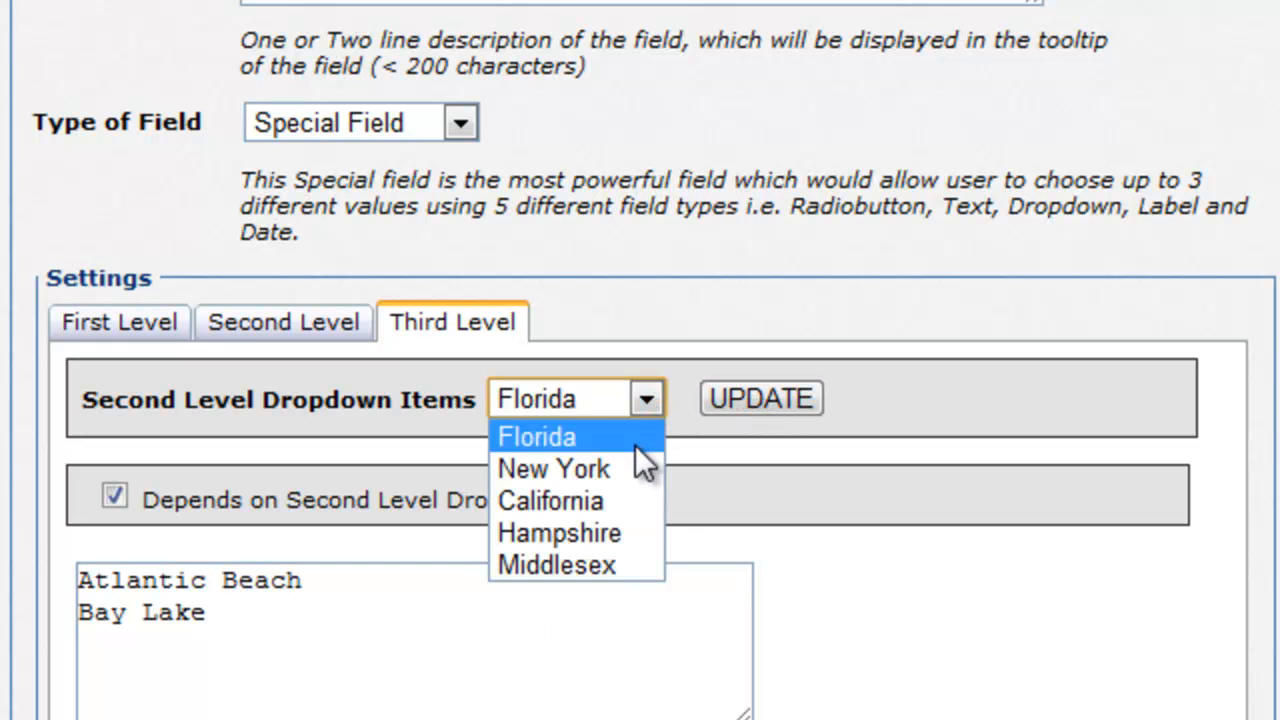